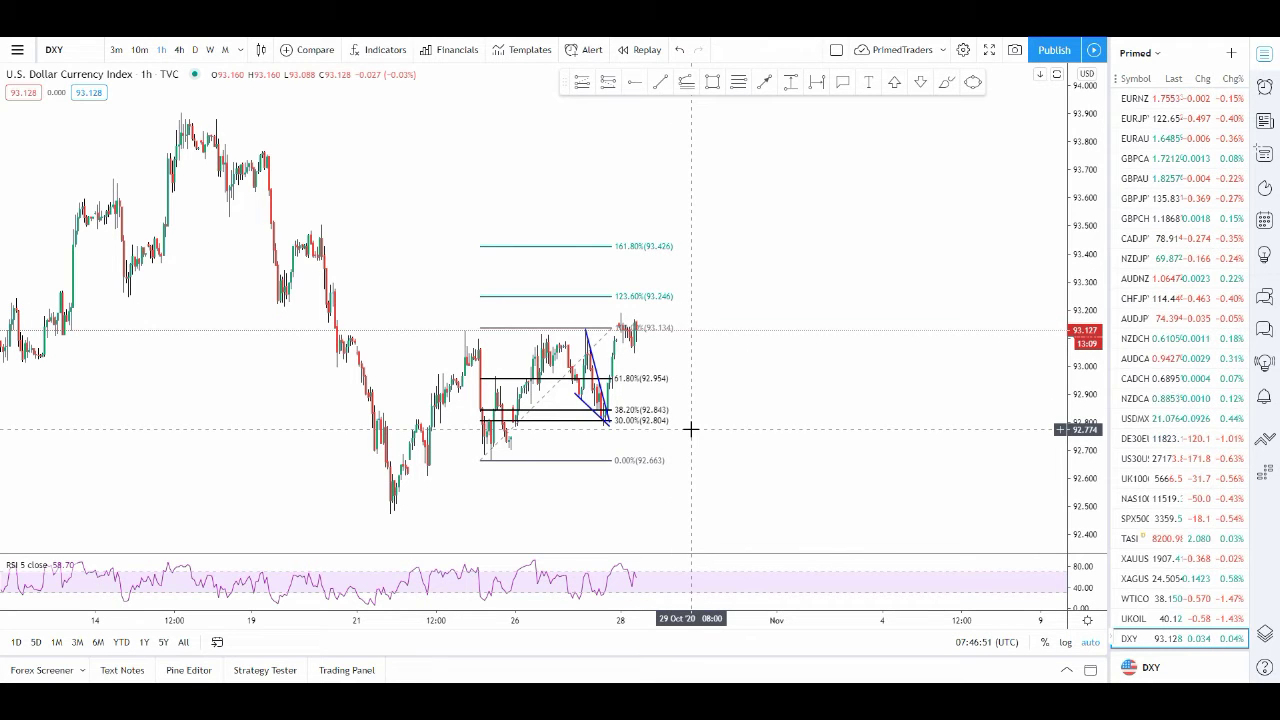
# Add the built-in Donchian Channels indicator to the DXY chart
pyautogui.moveTo(660, 511); pyautogui.dragTo(473, 447)
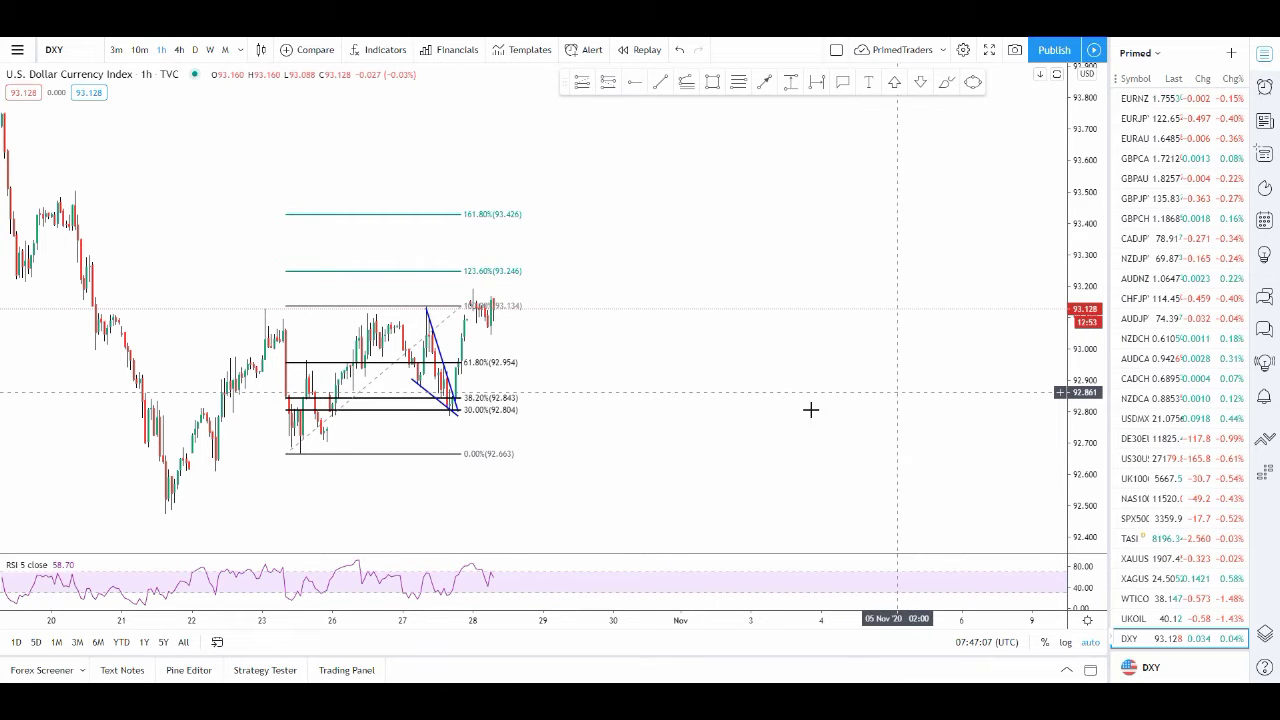
pyautogui.moveTo(779, 398); pyautogui.dragTo(839, 374)
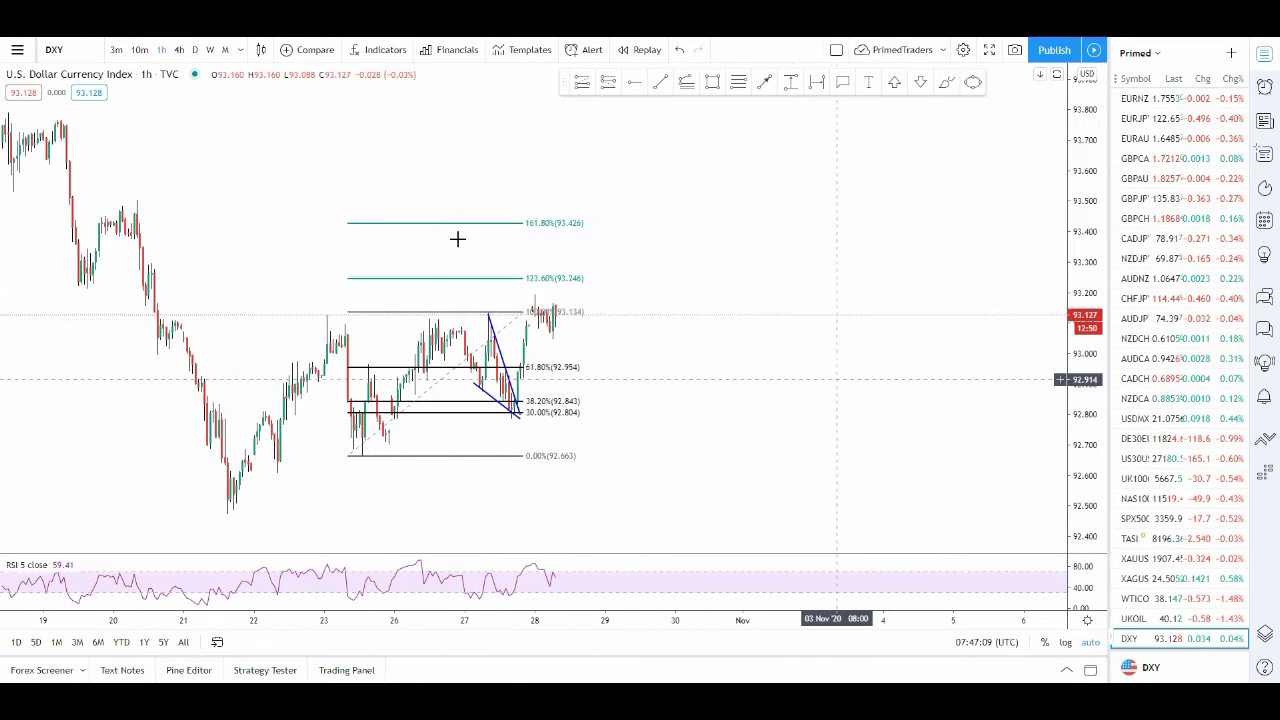
pyautogui.click(385, 49)
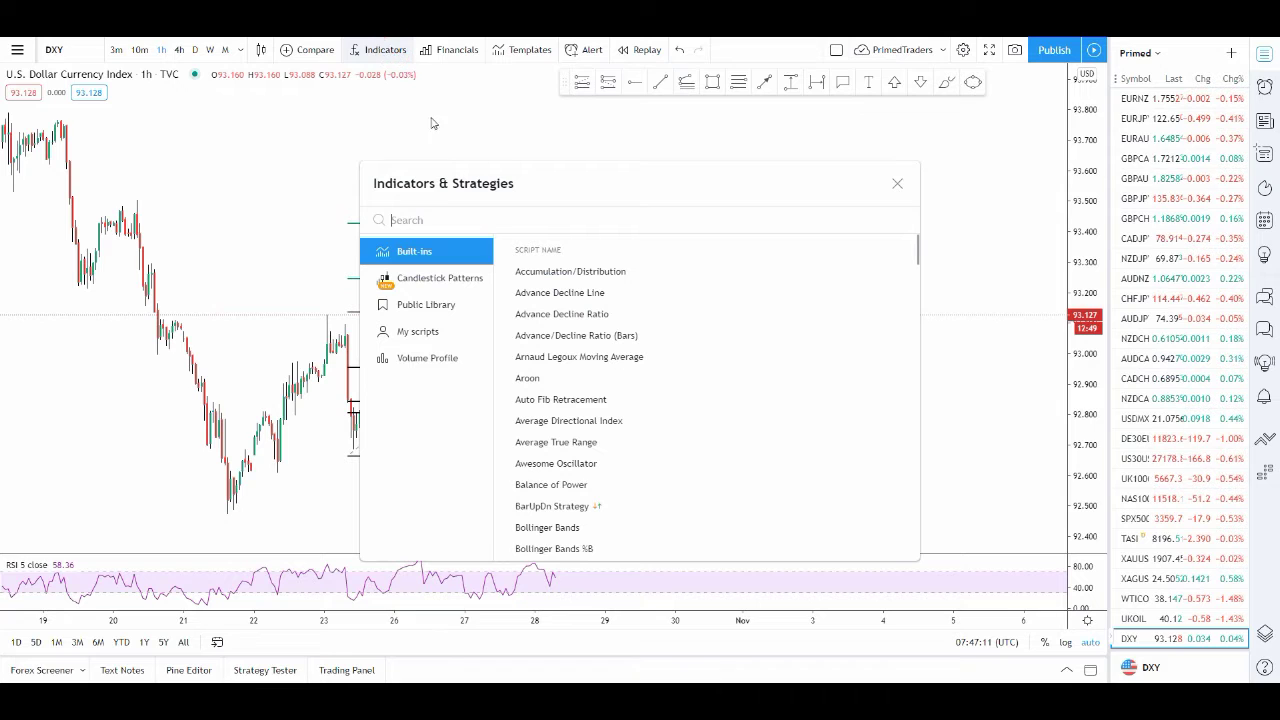
pyautogui.write('don')
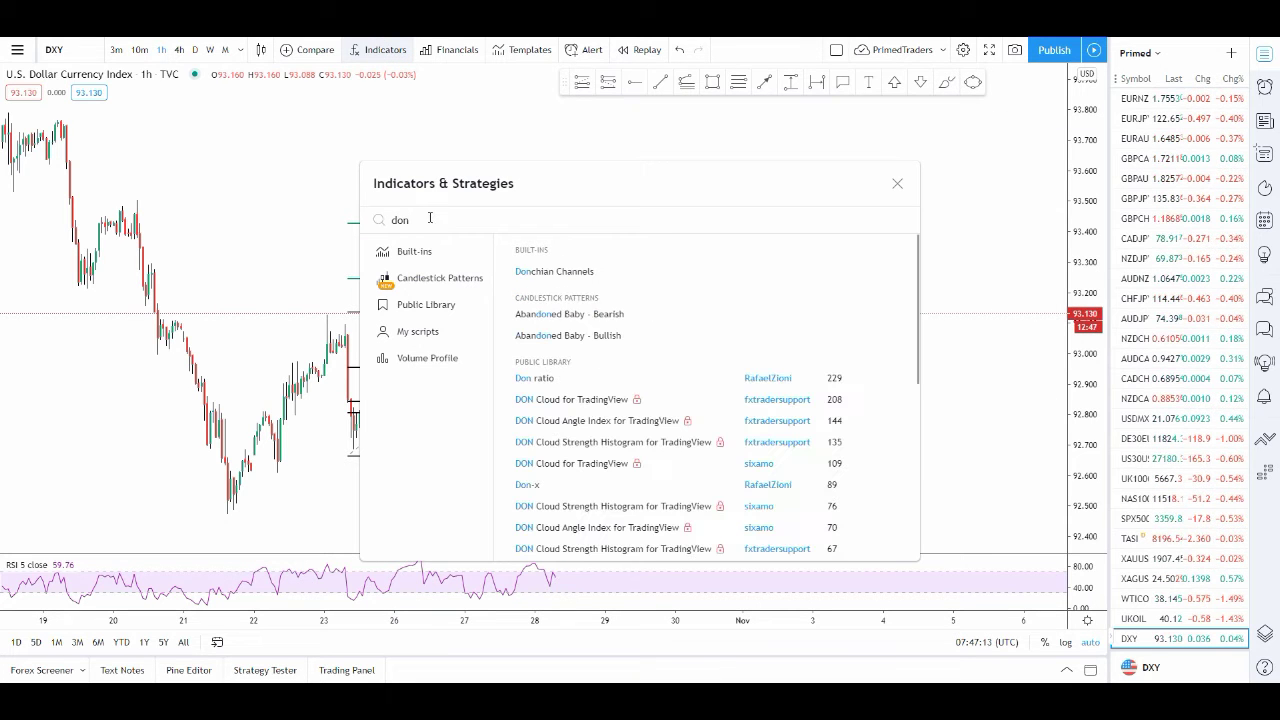
pyautogui.click(560, 272)
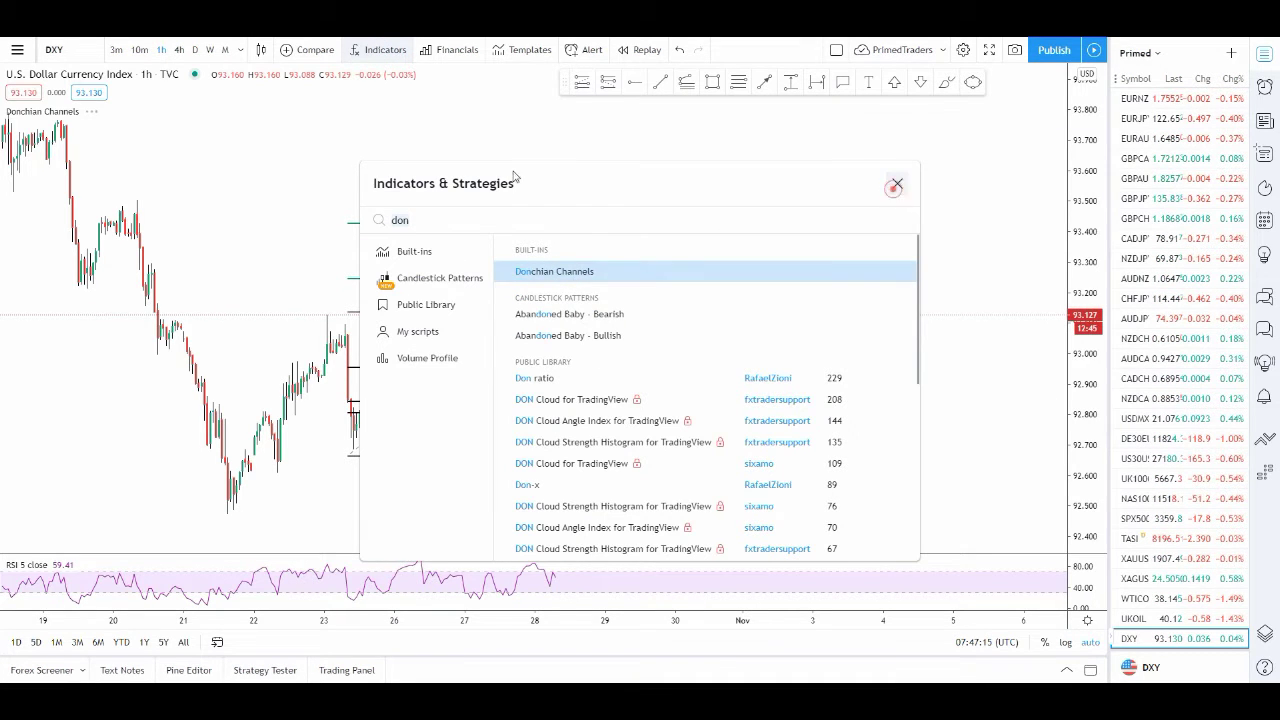
pyautogui.click(897, 183)
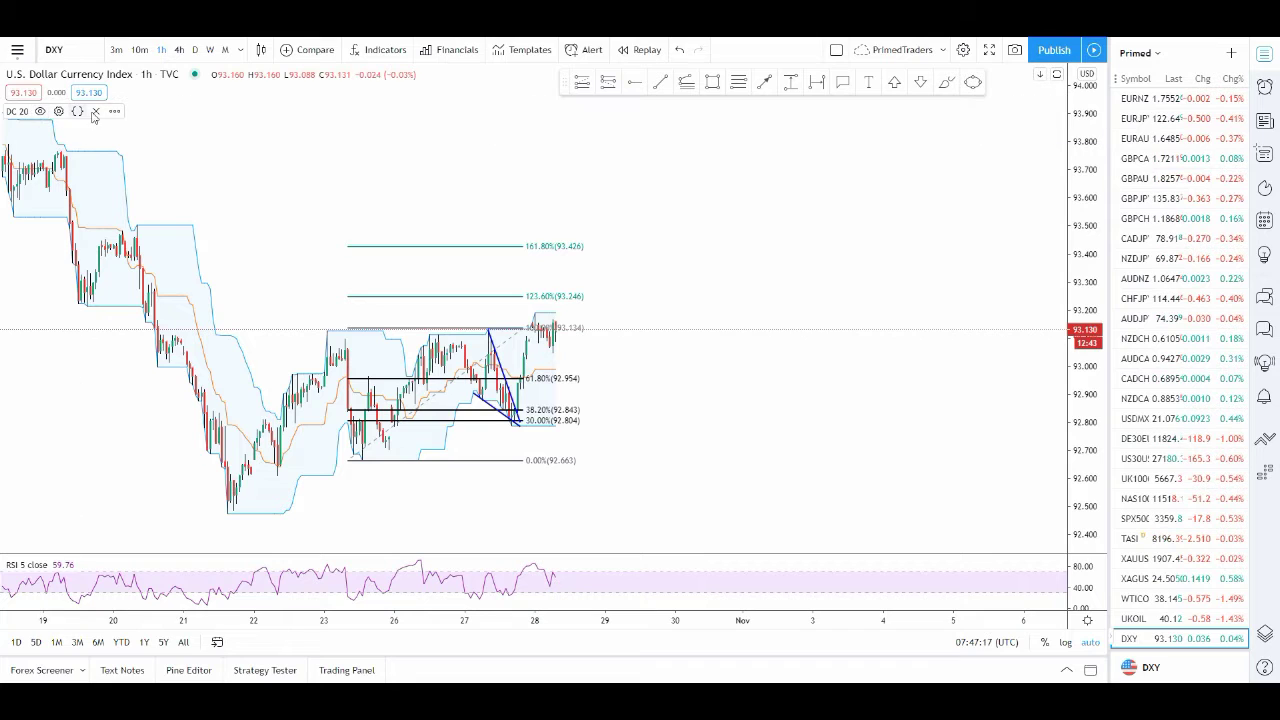
# Set the length of the Donchian Channels indicator to 30
pyautogui.click(58, 111)
pyautogui.click(588, 310)
pyautogui.click(537, 309)
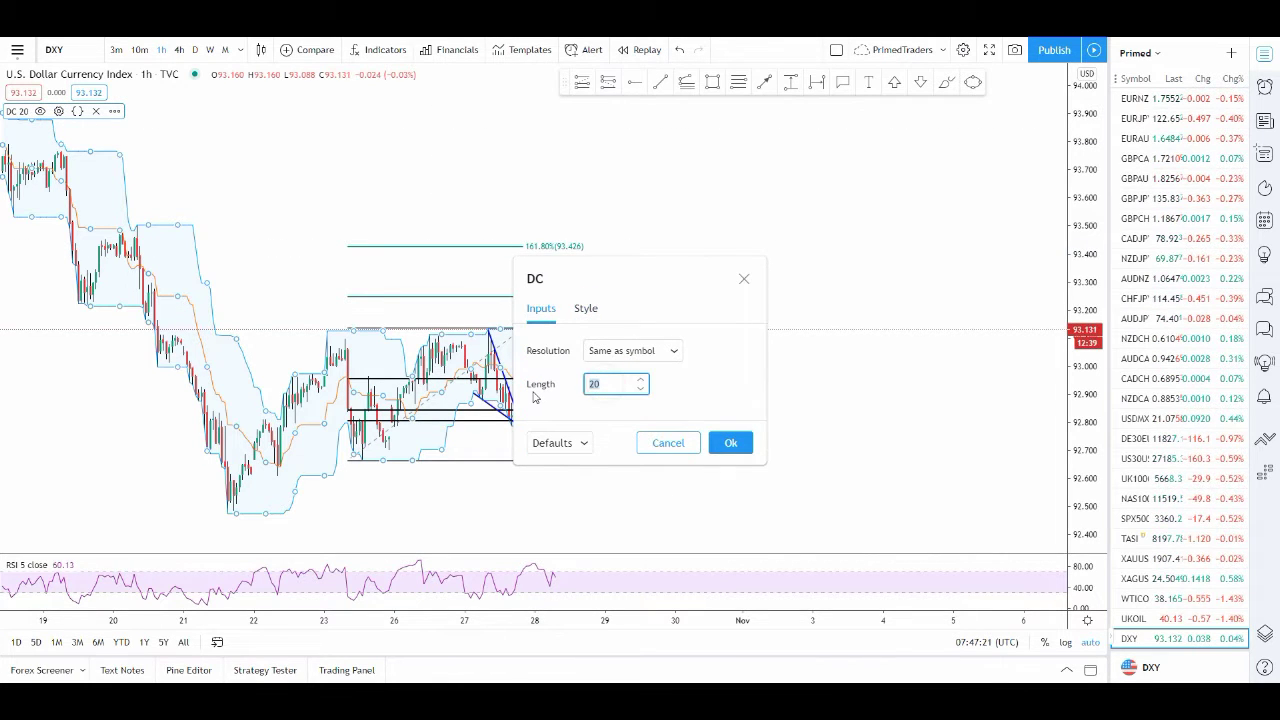
# Style the Donchian Channels basis line in red with the second-thinnest line thickness
pyautogui.click(589, 307)
pyautogui.click(627, 353)
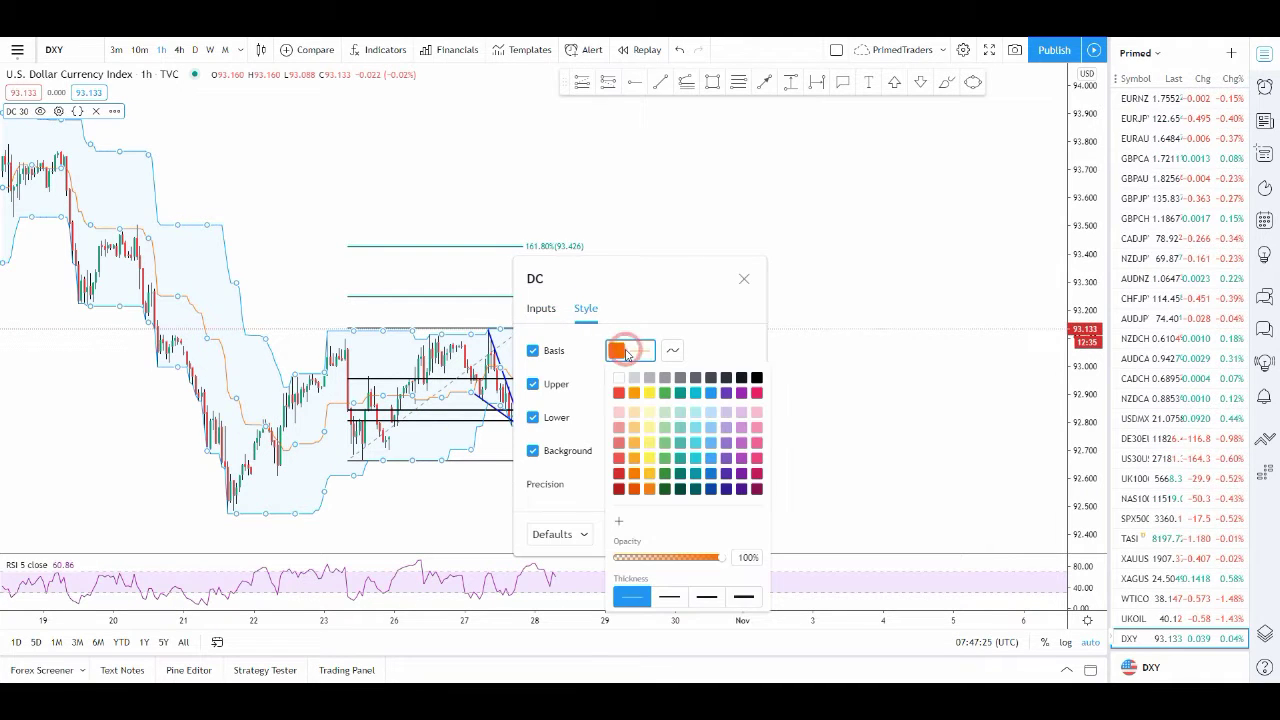
pyautogui.click(756, 378)
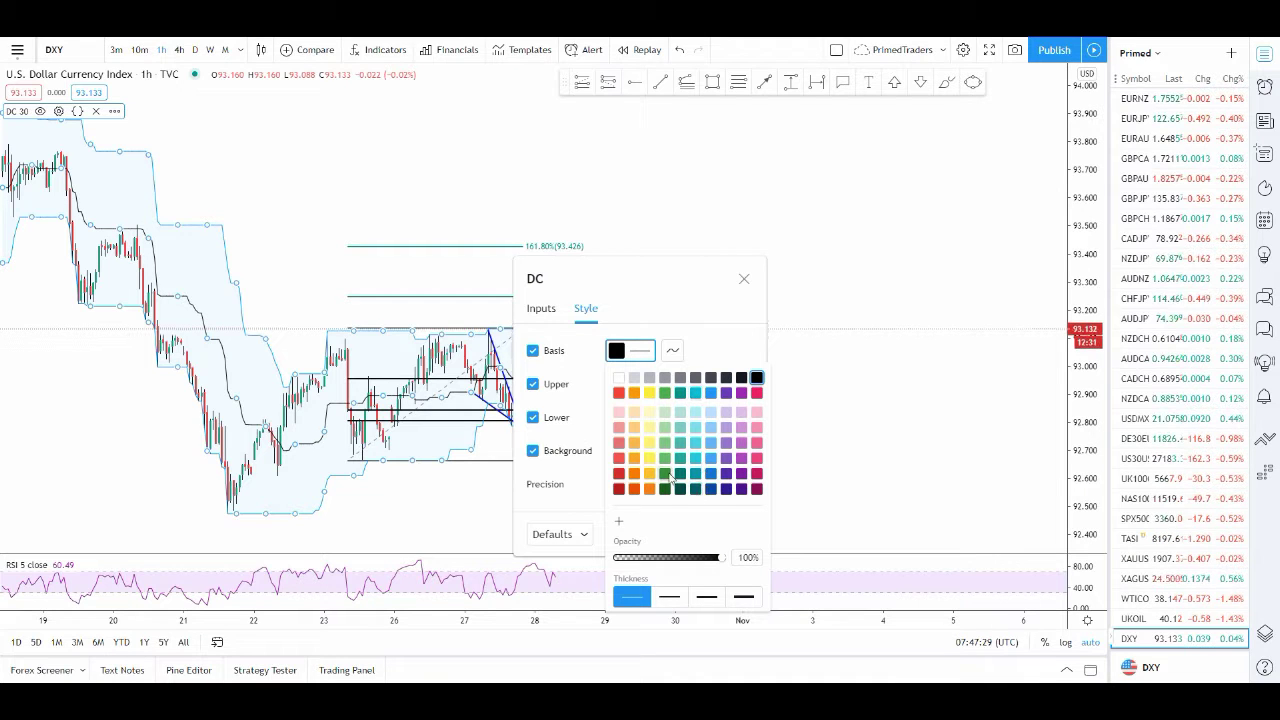
pyautogui.click(756, 393)
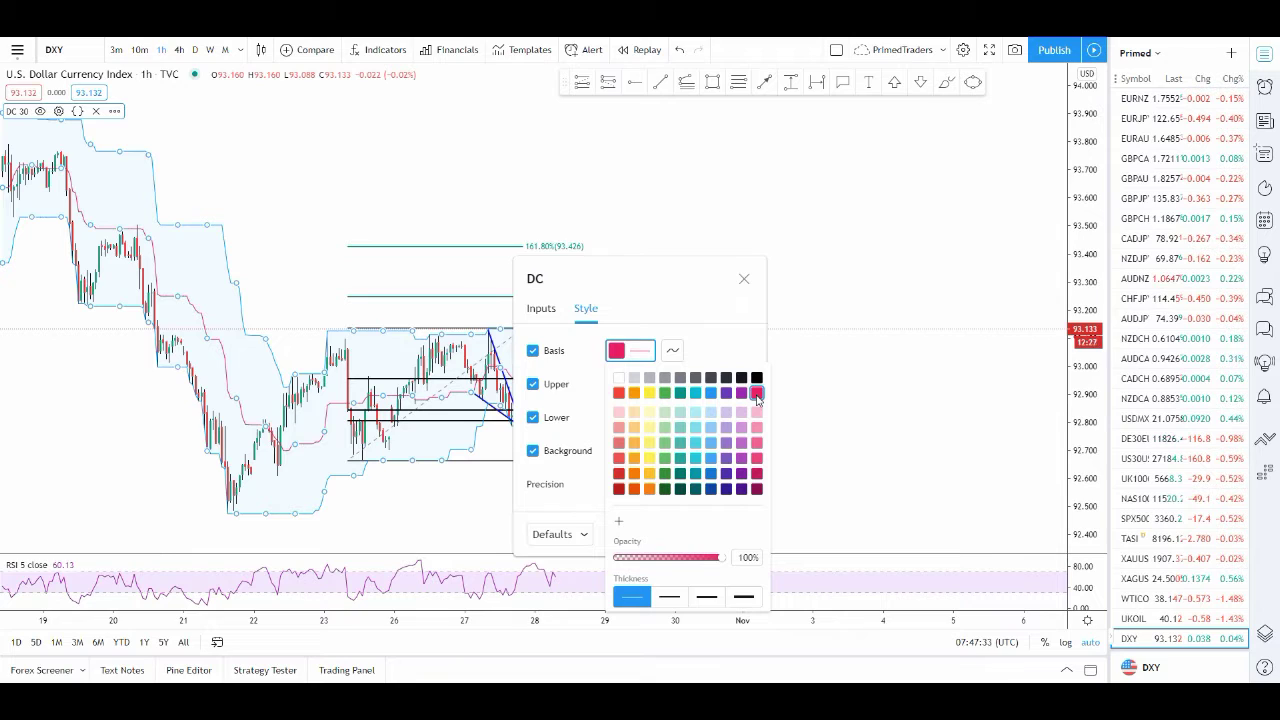
pyautogui.click(619, 393)
pyautogui.click(670, 599)
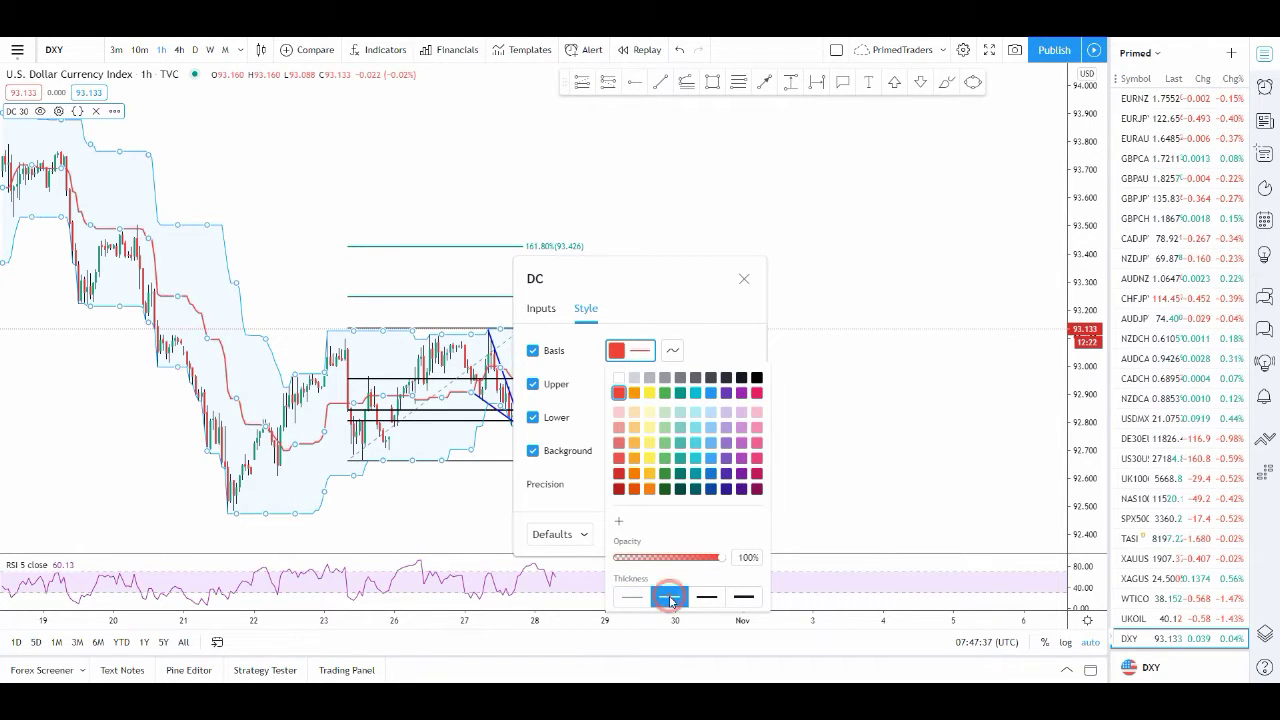
pyautogui.click(637, 327)
# Hide the upper line, lower line and background of the Donchian Channels, leaving only the basis, and apply the settings
pyautogui.click(533, 384)
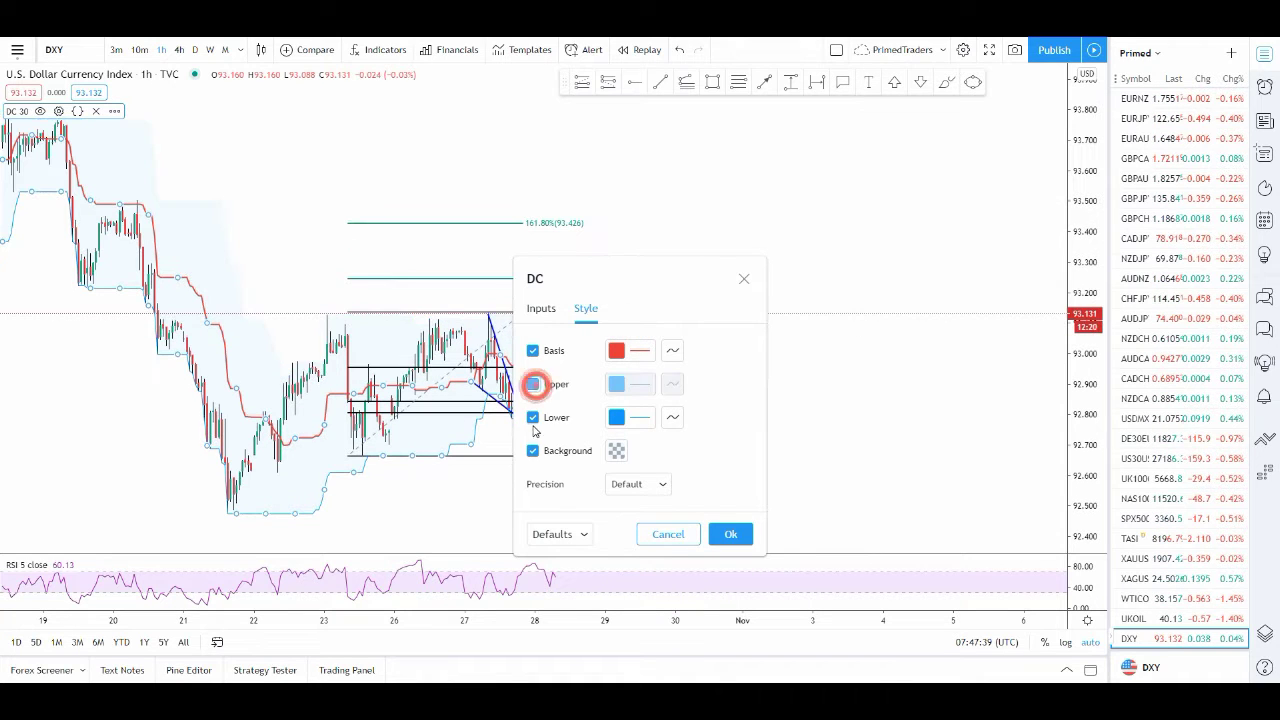
pyautogui.click(534, 418)
pyautogui.click(531, 455)
pyautogui.click(714, 541)
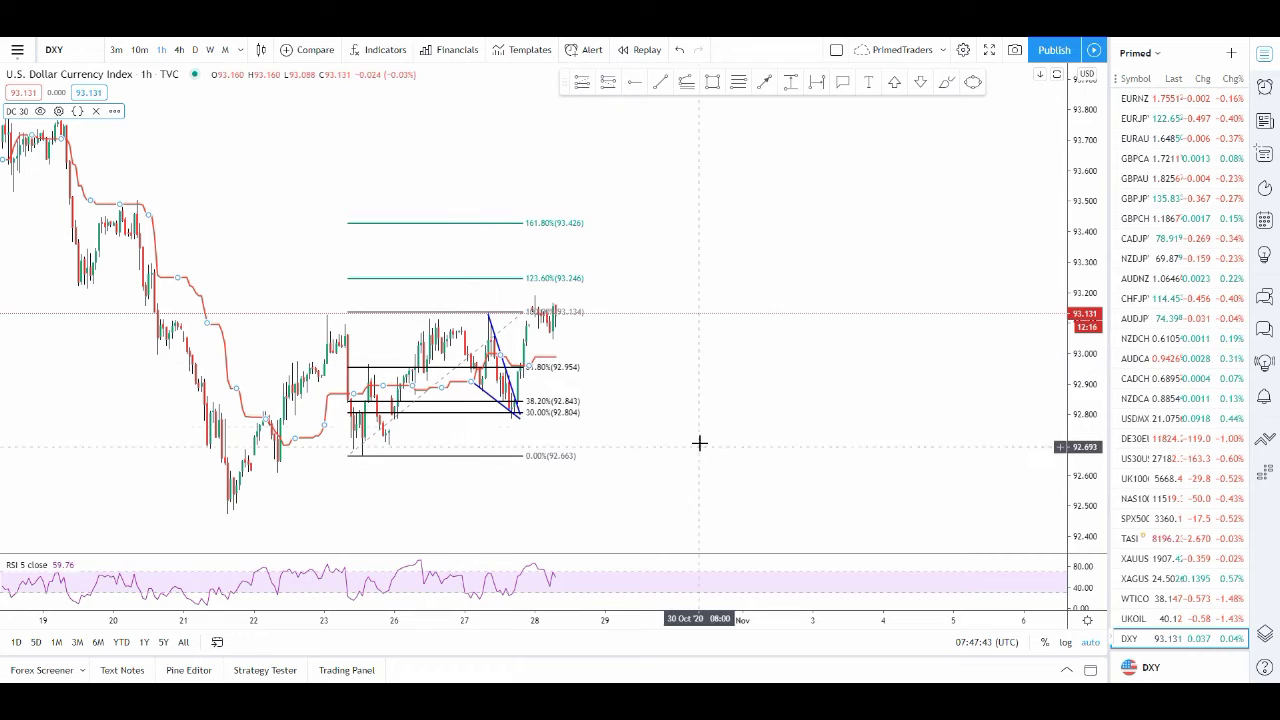
pyautogui.scroll(-3, 604, 483)
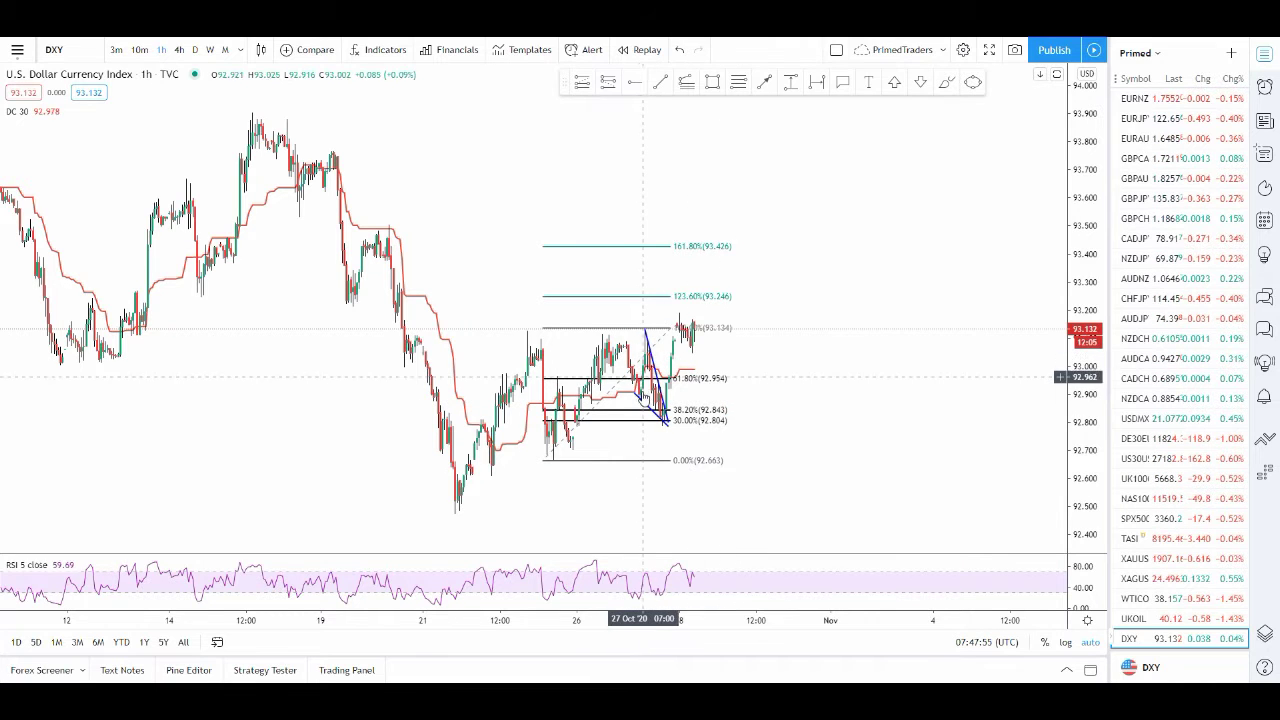
pyautogui.scroll(2, 517, 384)
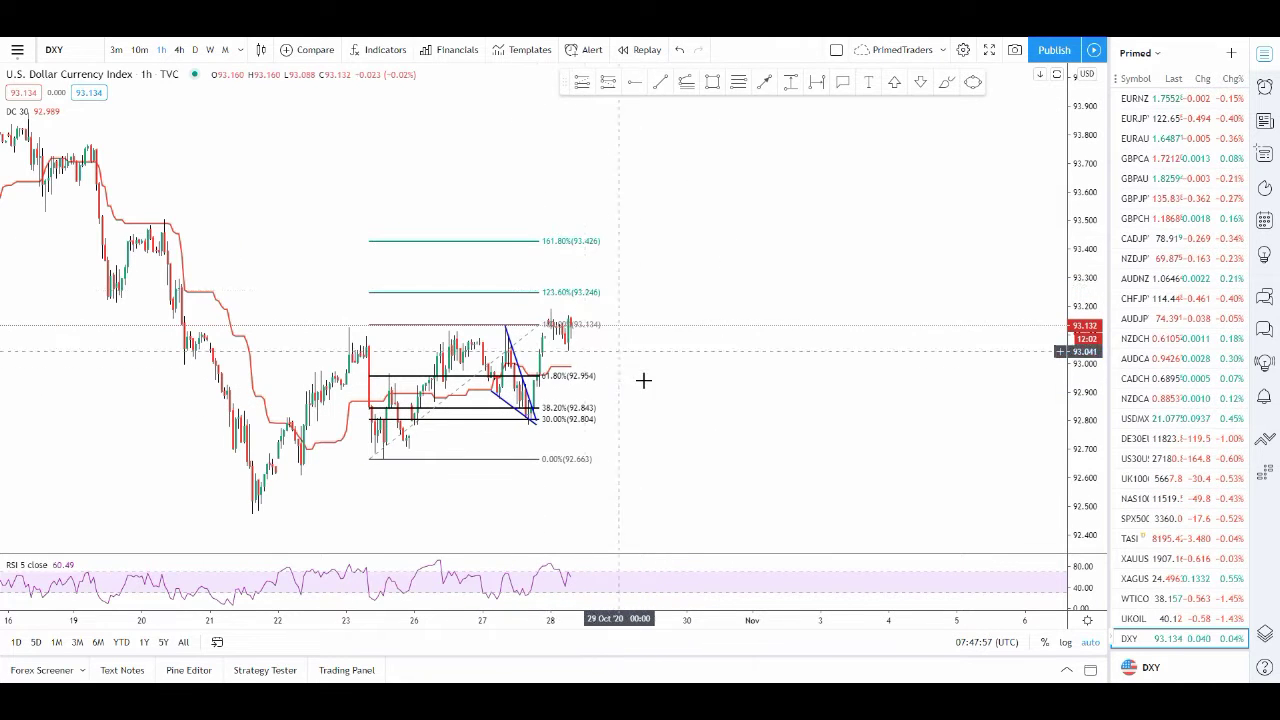
pyautogui.scroll(-2, 600, 395)
pyautogui.scroll(2, 640, 420)
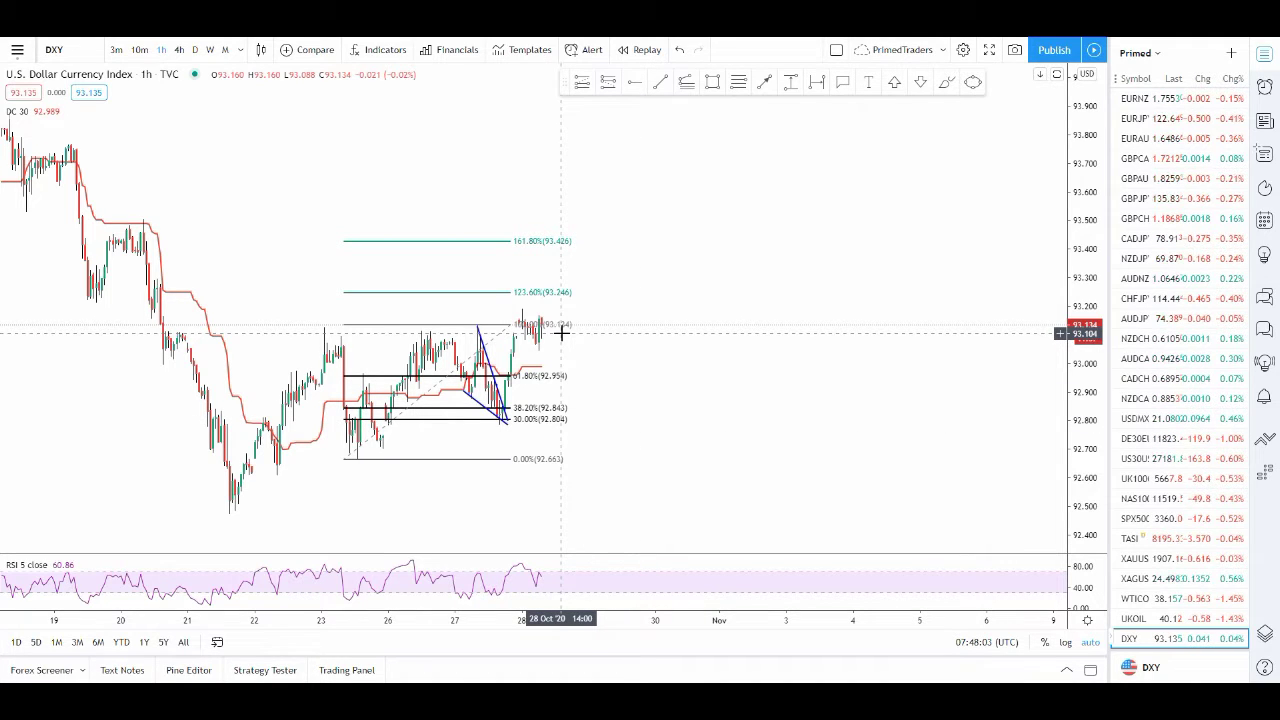
pyautogui.click(635, 419)
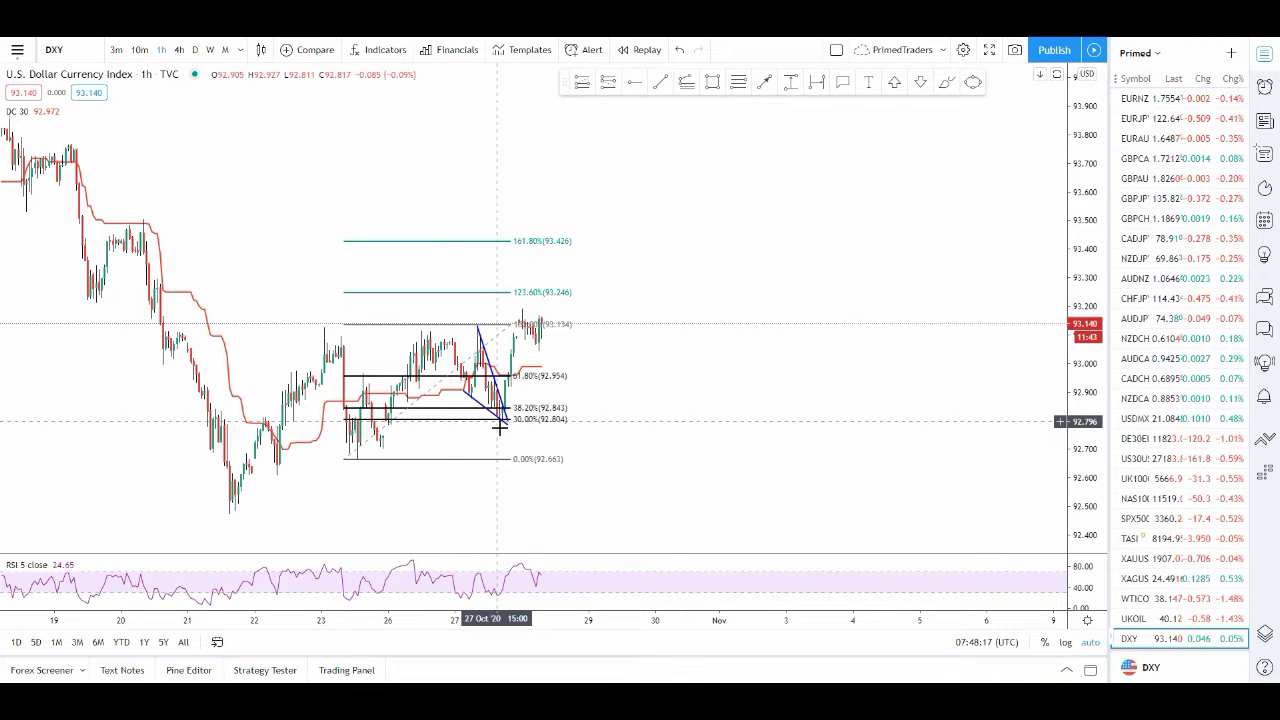
pyautogui.click(639, 453)
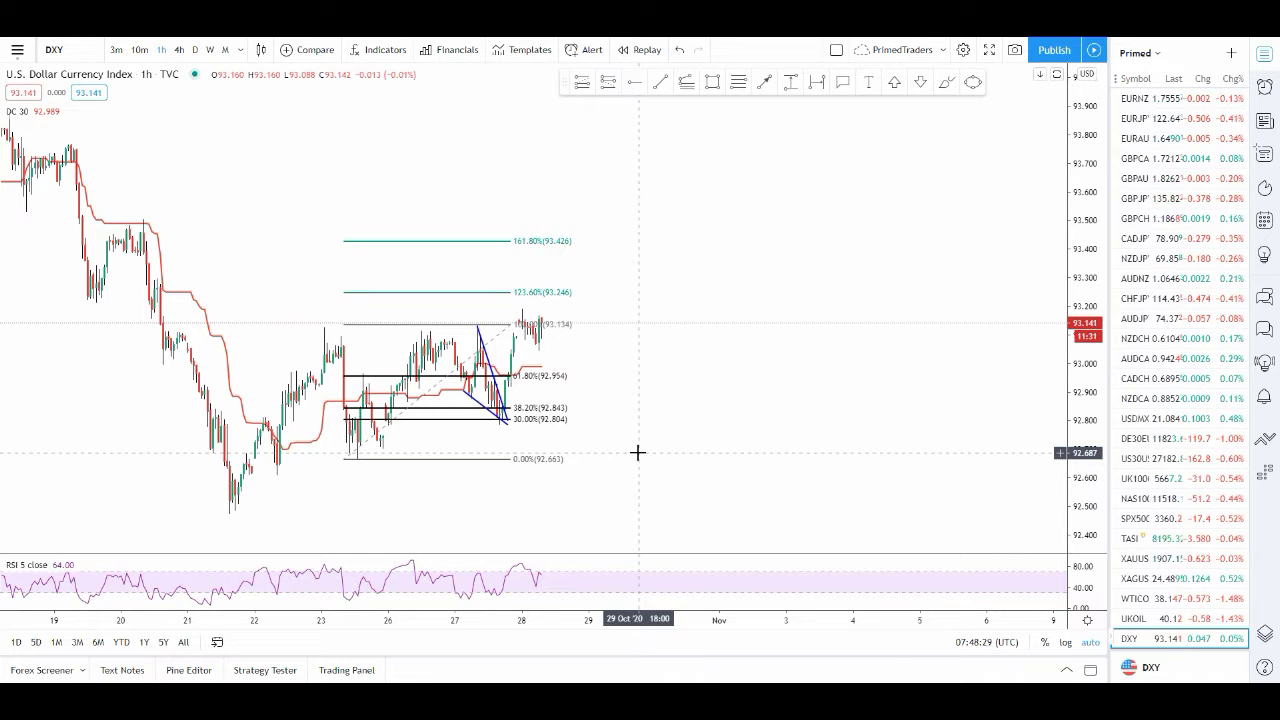
# Draw horizontal rays on the DXY chart at about 93.095 along the resistance and about 92.513 at the swing low
pyautogui.click(632, 84)
pyautogui.click(183, 336)
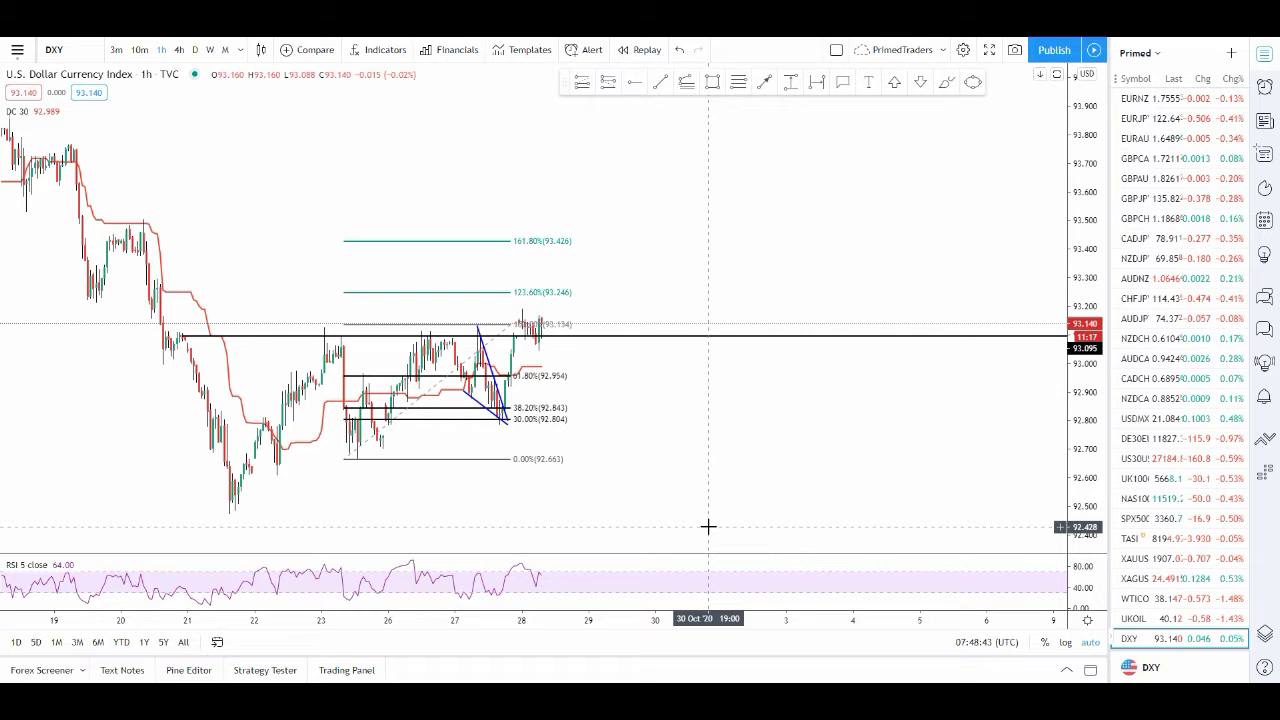
pyautogui.scroll(-5, 470, 445)
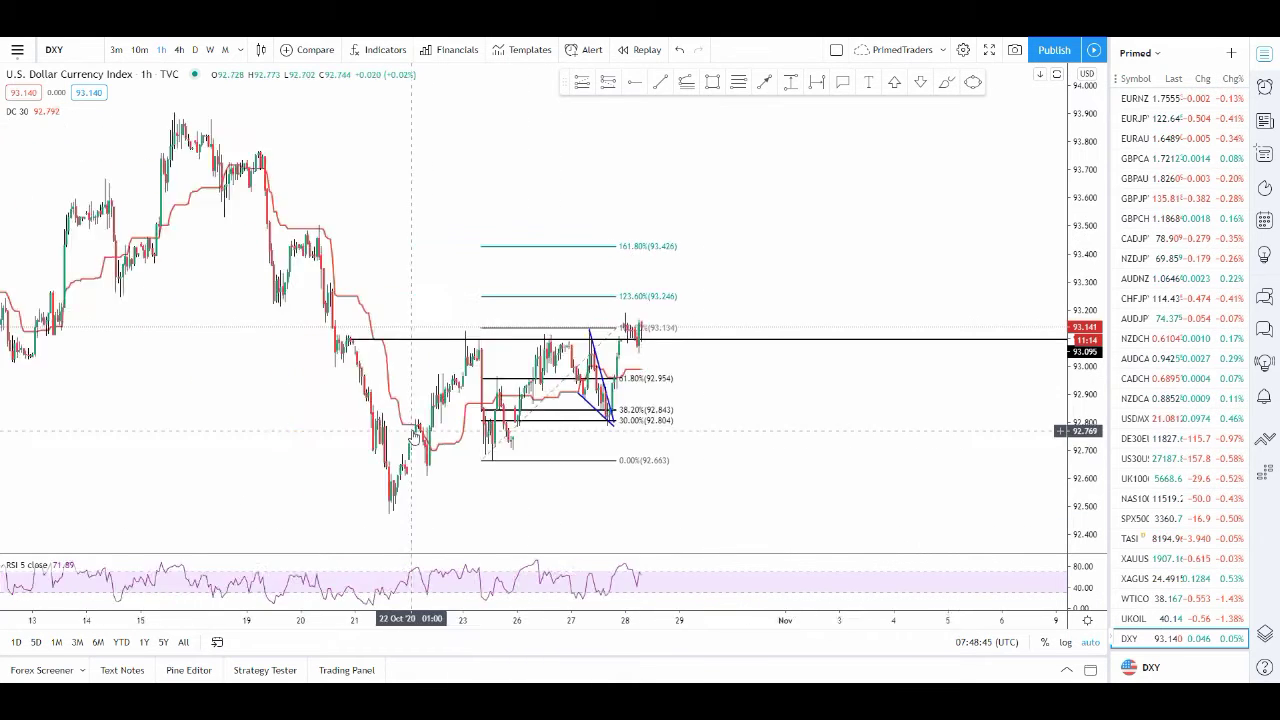
pyautogui.scroll(4, 410, 385)
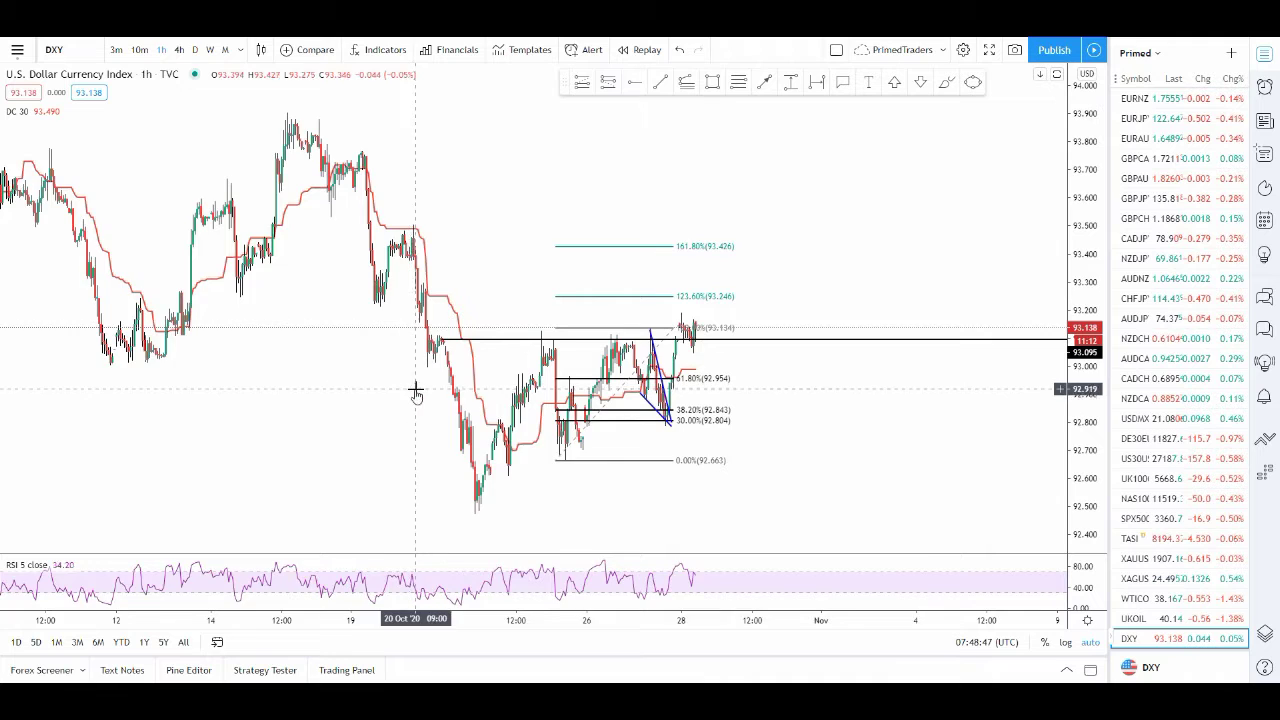
pyautogui.click(634, 81)
pyautogui.click(416, 503)
# Move the upper horizontal ray to about 93.104 and deselect it
pyautogui.click(370, 339)
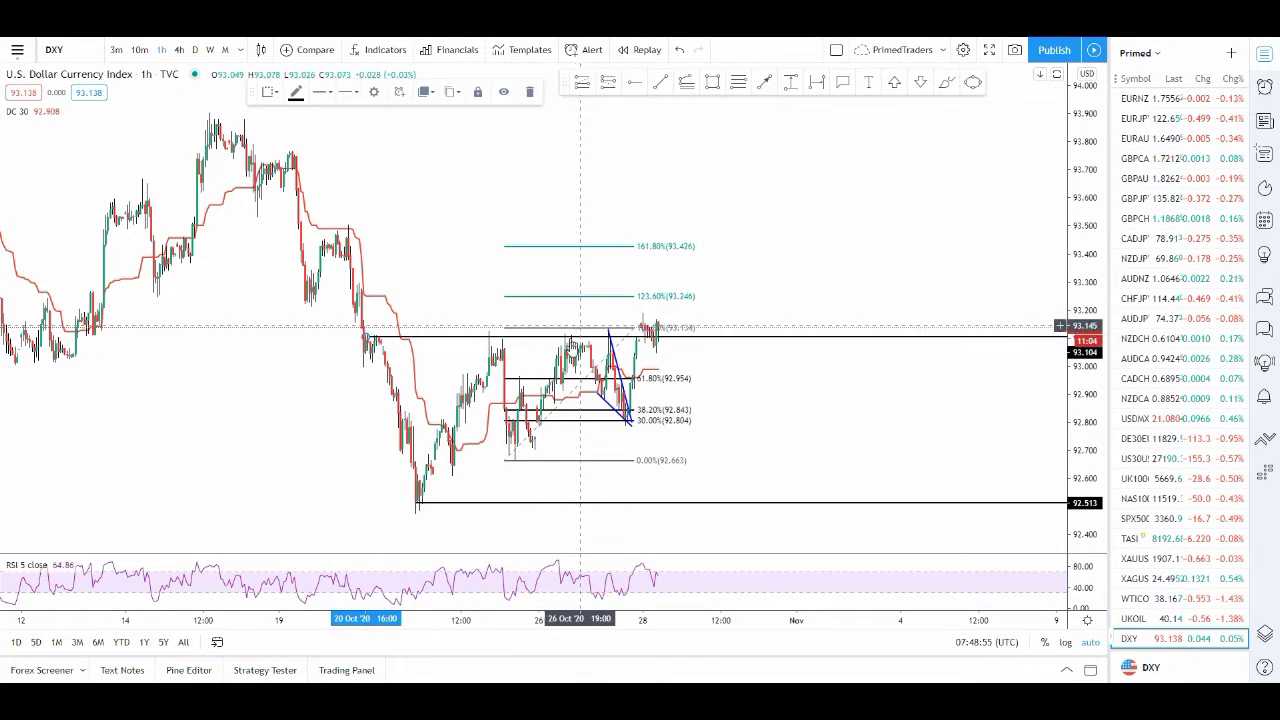
pyautogui.scroll(2, 630, 330)
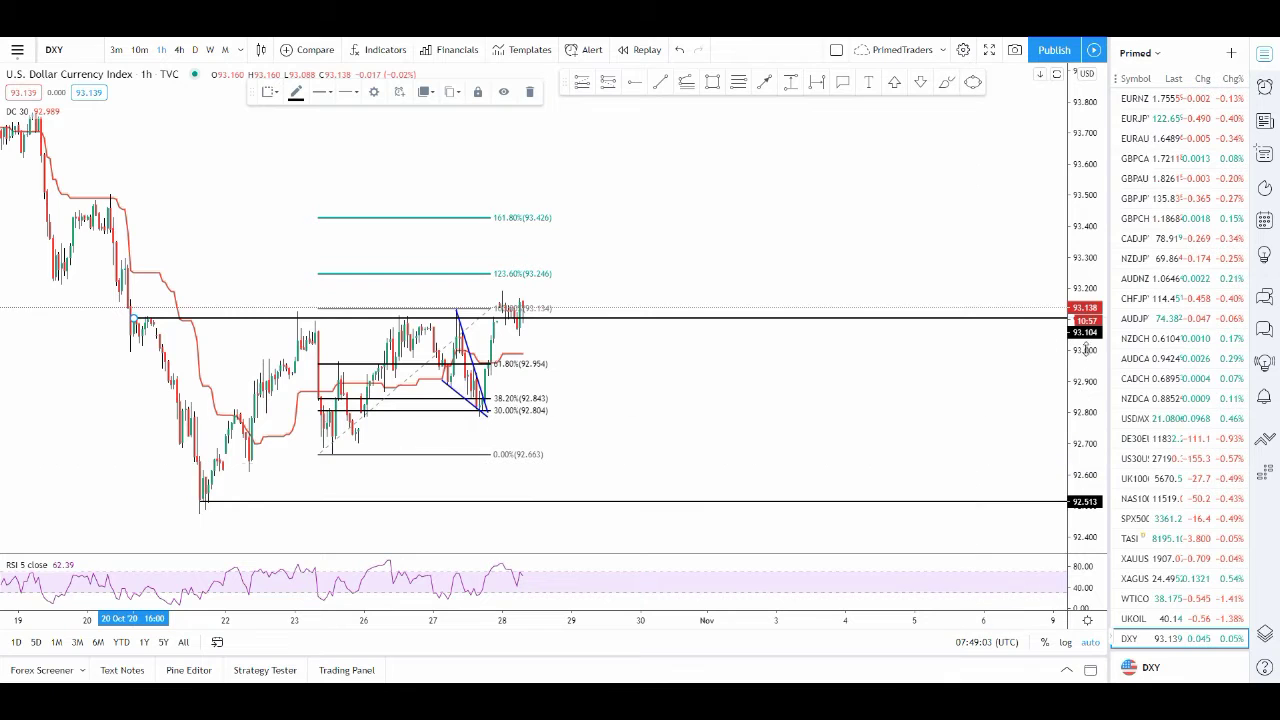
pyautogui.click(731, 368)
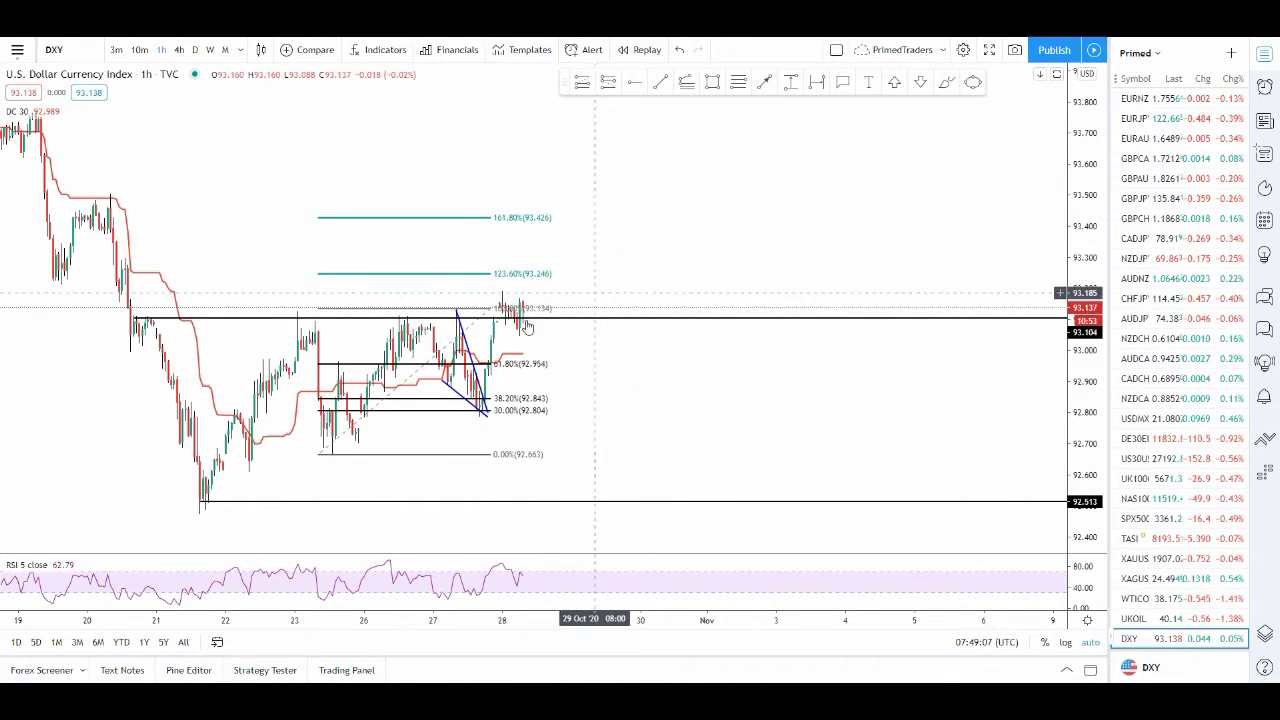
# Switch the chart to the USDCAD symbol
pyautogui.write('USDCAD')
pyautogui.press('Return')
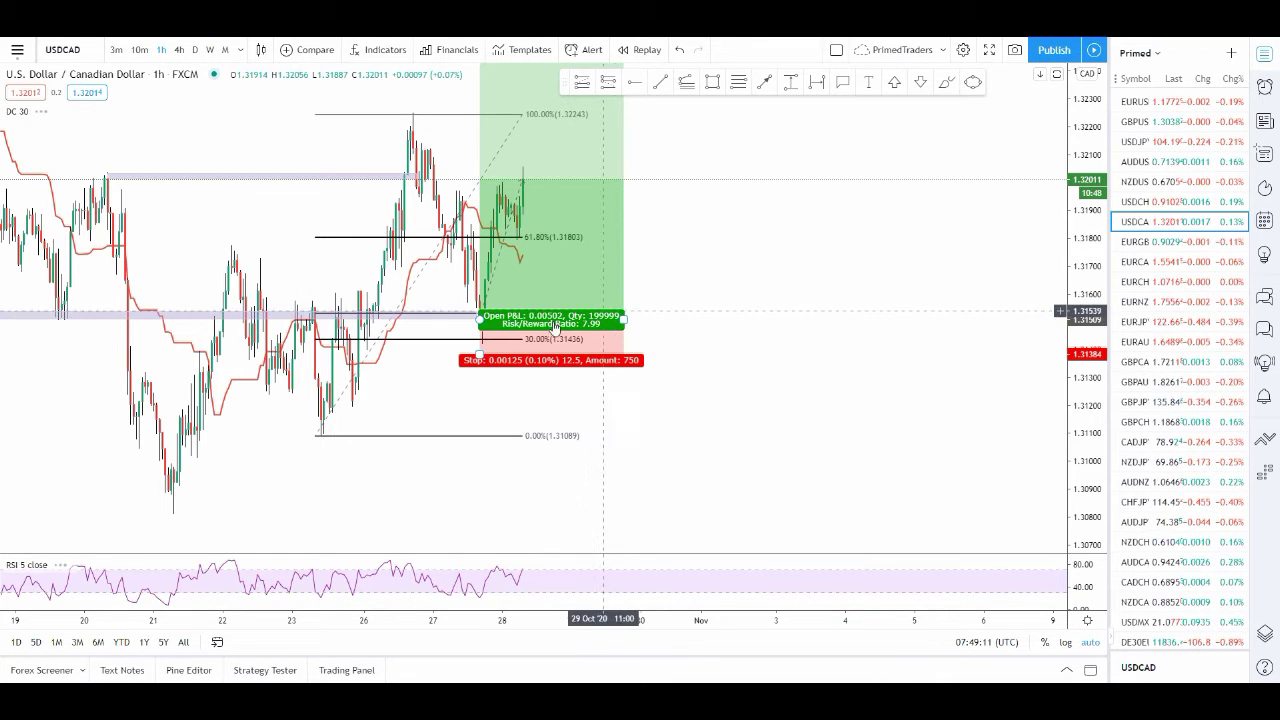
pyautogui.scroll(-3, 656, 396)
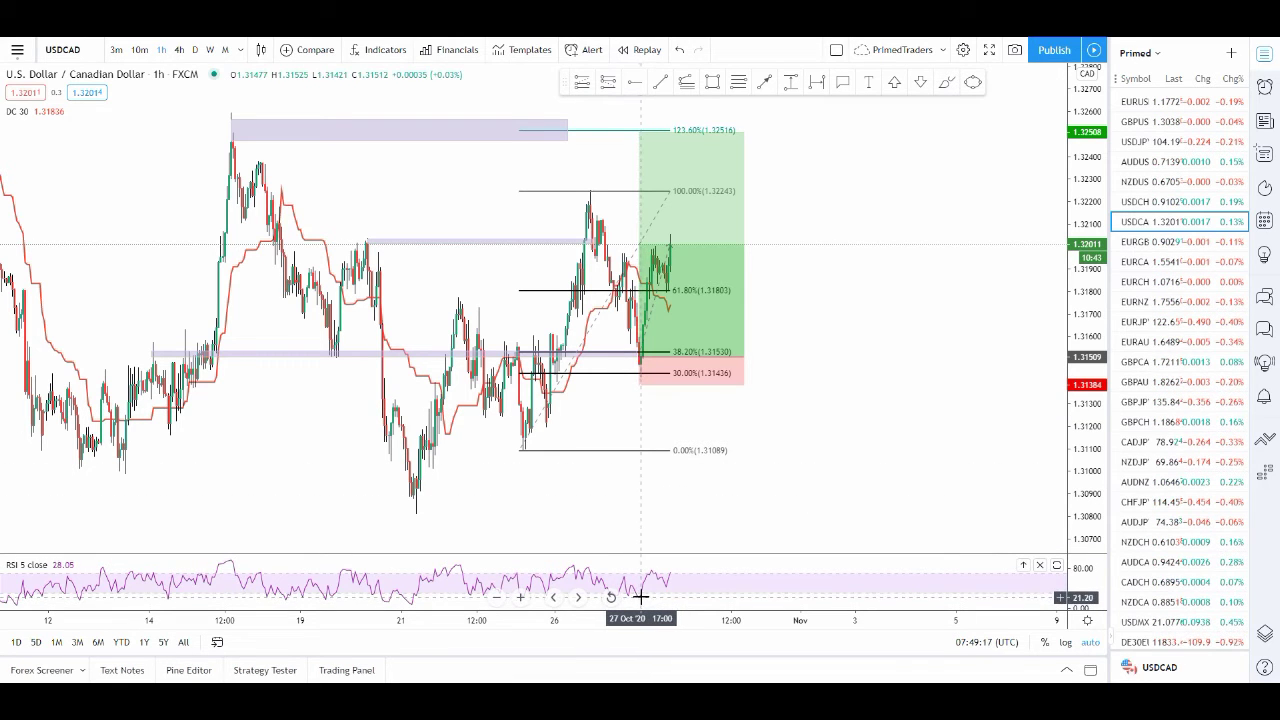
pyautogui.scroll(2, 630, 420)
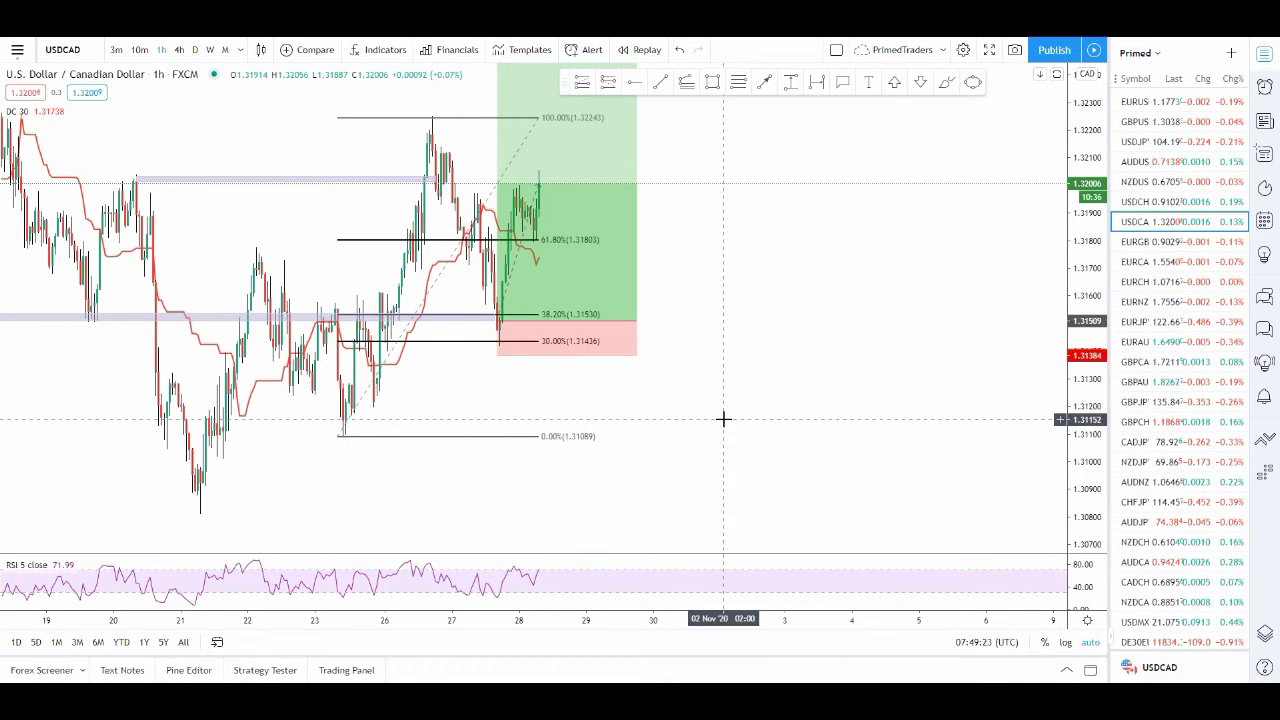
# Draw a descending trend line over the latest USDCAD pullback, from about 1.31991 down to about 1.31833
pyautogui.moveTo(716, 360); pyautogui.dragTo(692, 422)
pyautogui.click(500, 186)
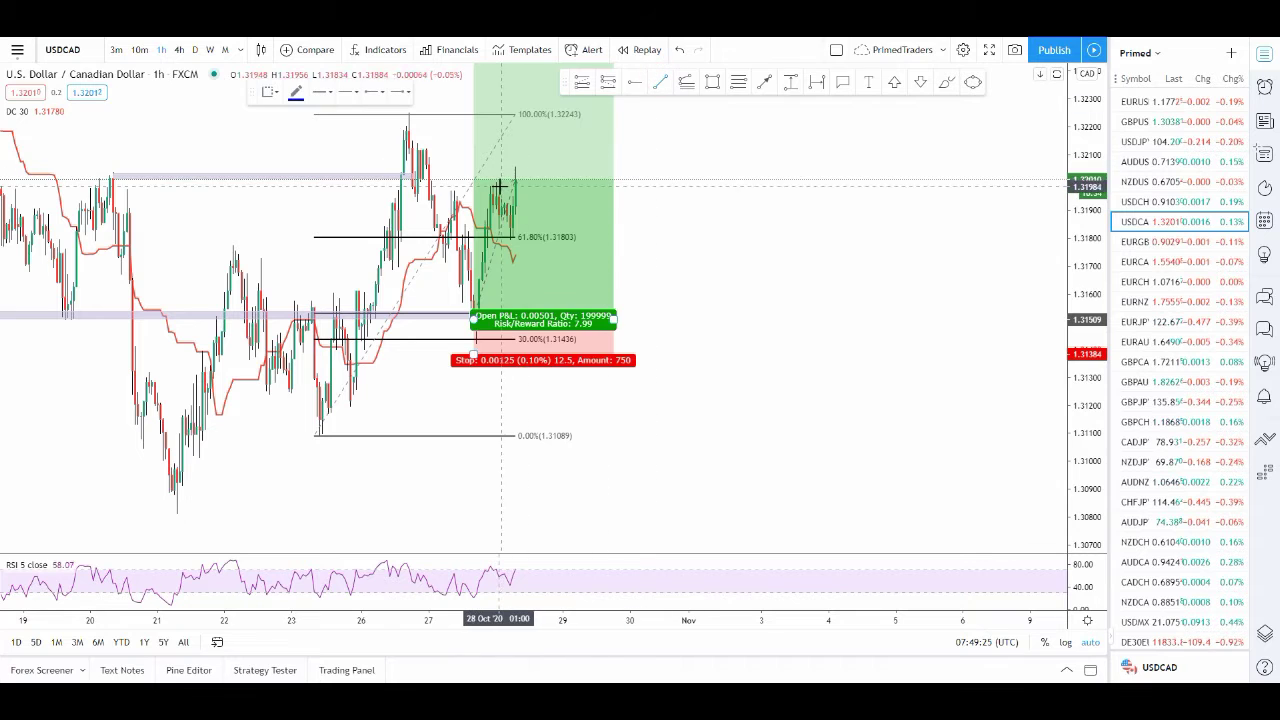
pyautogui.click(490, 185)
pyautogui.click(529, 228)
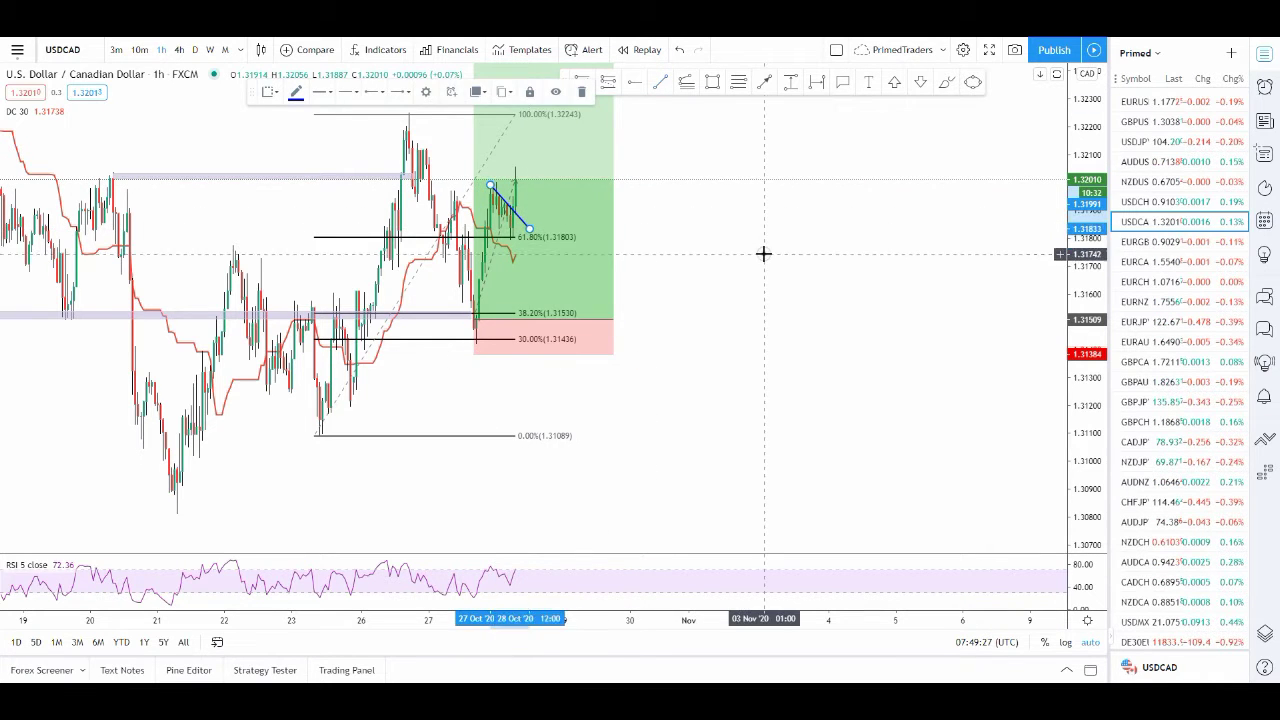
pyautogui.moveTo(754, 243); pyautogui.dragTo(757, 246)
# Draw a thin rectangle zone at about 1.322, running from about 19 October to 27 October
pyautogui.moveTo(1083, 236); pyautogui.dragTo(1083, 300)
pyautogui.moveTo(823, 369); pyautogui.dragTo(877, 435)
pyautogui.scroll(-2, 811, 383)
pyautogui.moveTo(586, 264); pyautogui.dragTo(663, 263)
pyautogui.click(426, 209)
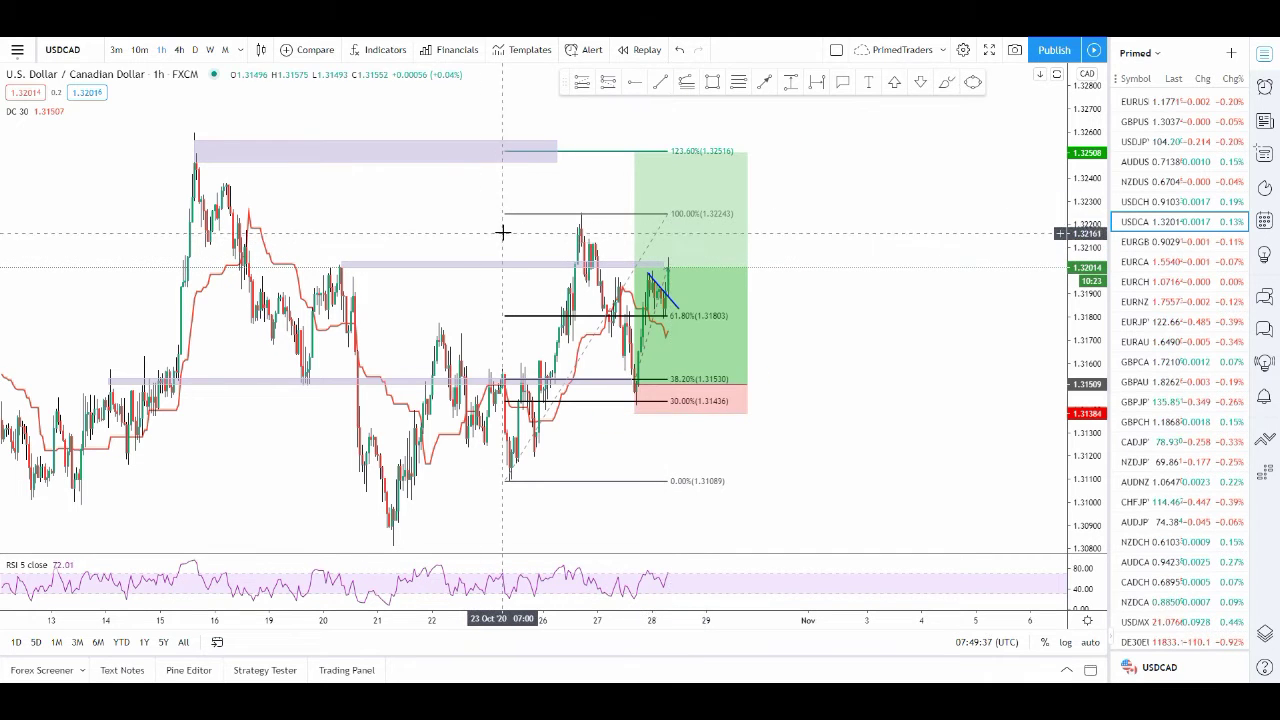
pyautogui.click(712, 81)
pyautogui.moveTo(240, 224); pyautogui.dragTo(627, 219)
# Narrow the highest rectangle zone to span about 1.32470 to 1.32518
pyautogui.click(435, 168)
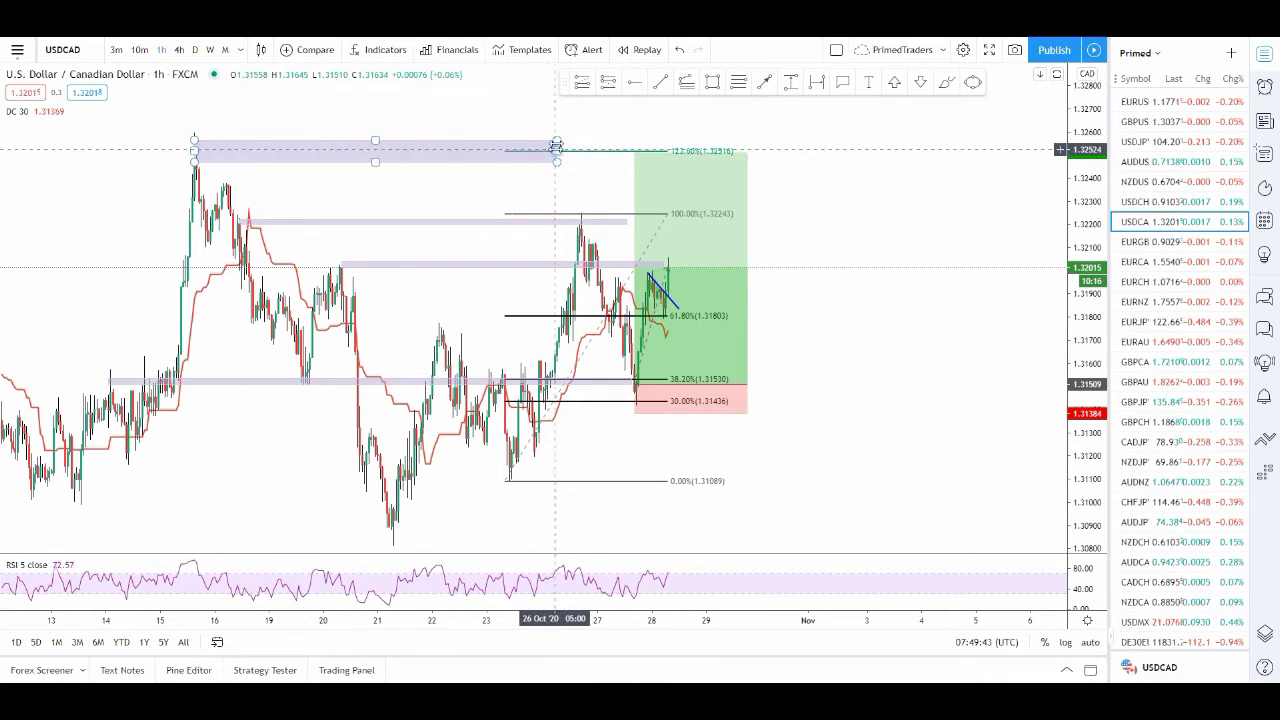
pyautogui.moveTo(558, 141); pyautogui.dragTo(559, 151)
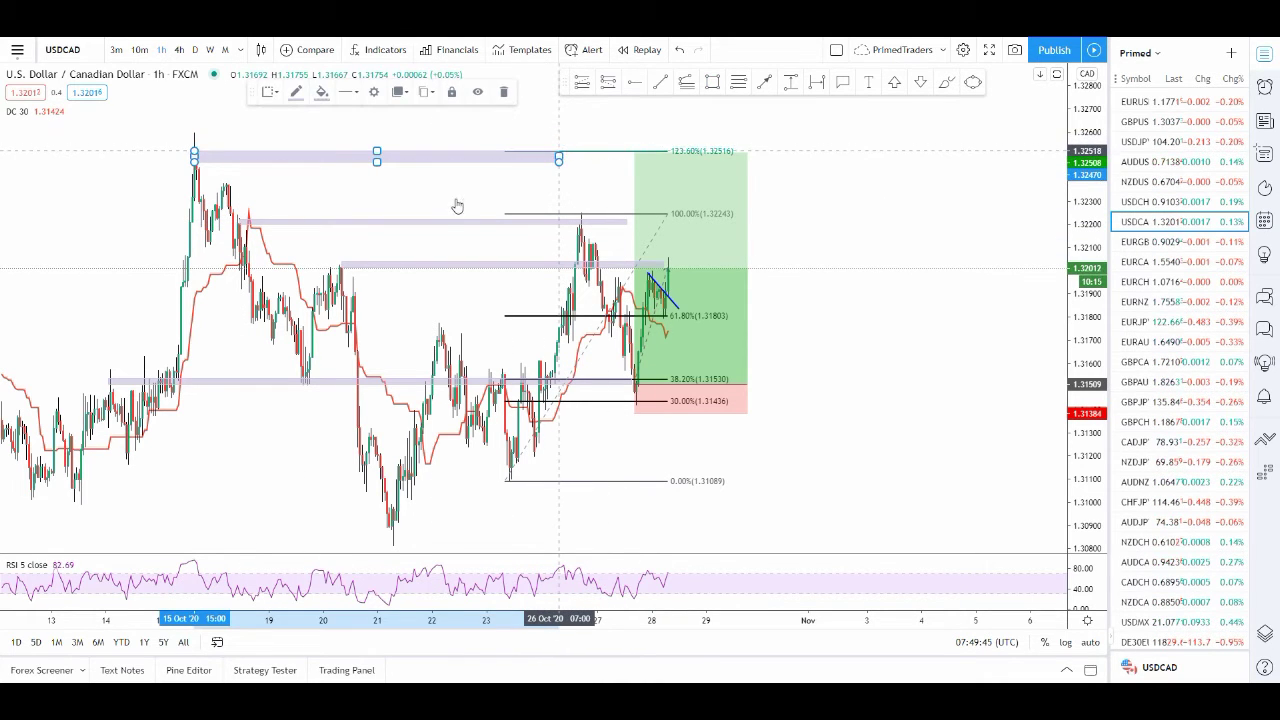
pyautogui.moveTo(482, 179); pyautogui.dragTo(459, 204)
pyautogui.click(378, 248)
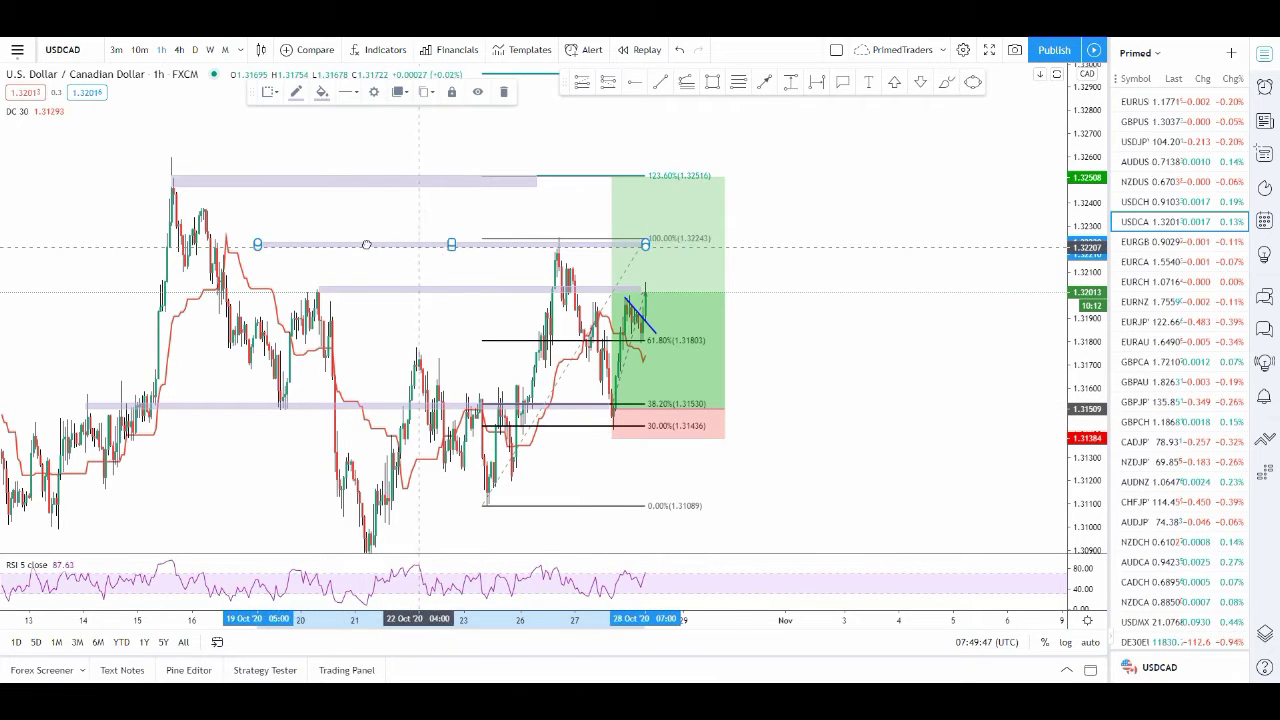
pyautogui.click(320, 210)
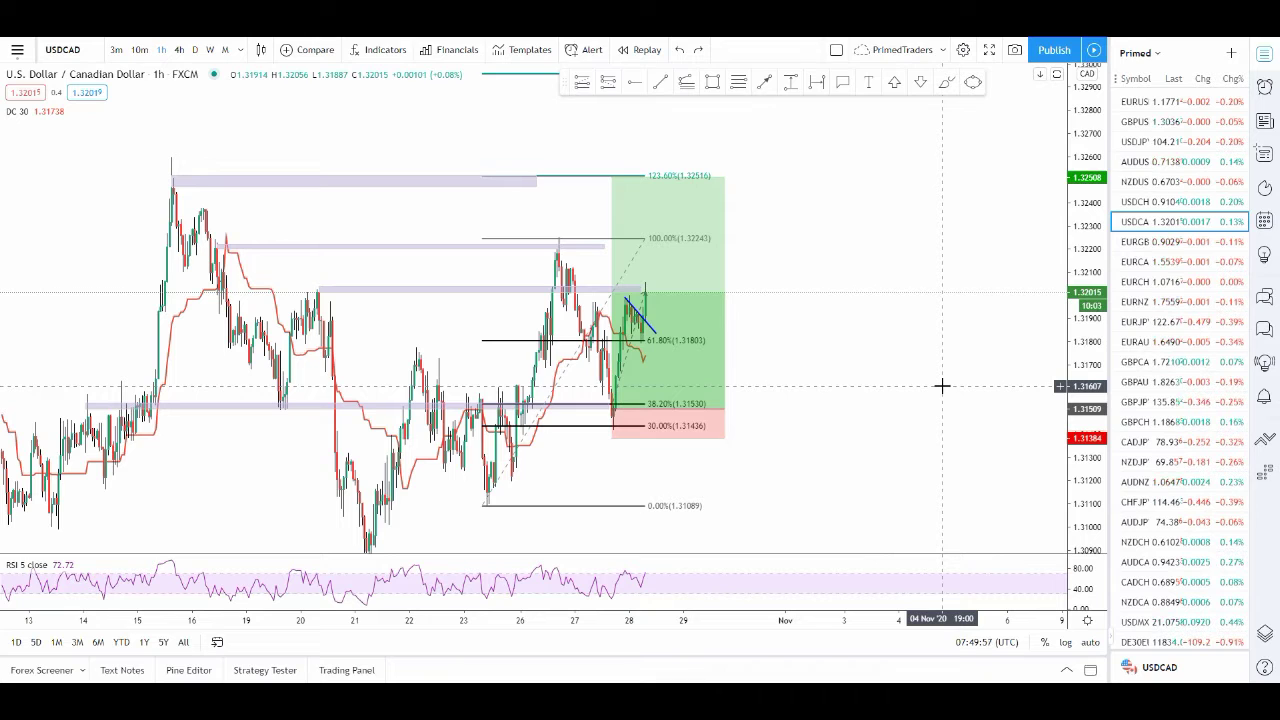
pyautogui.scroll(2, 846, 466)
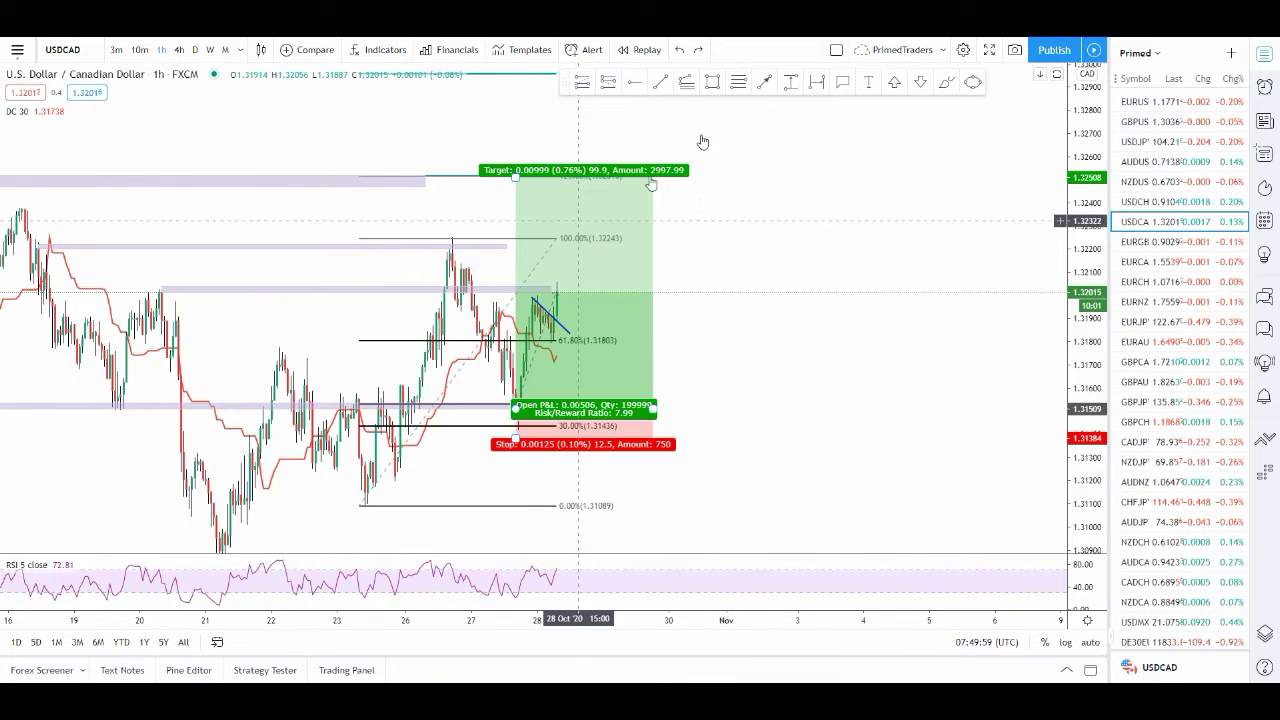
# Draw a descending trend line from the 26 October high at about 1.32244 down to about 1.3152
pyautogui.click(454, 245)
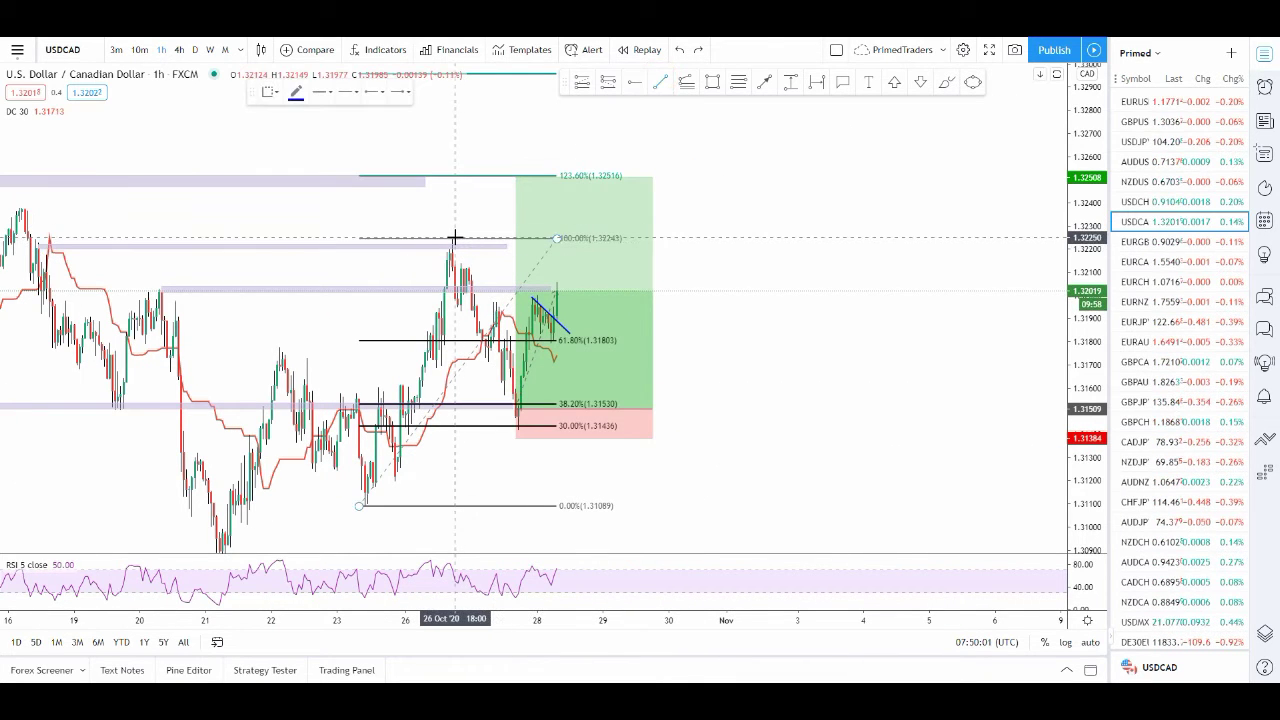
pyautogui.moveTo(453, 238); pyautogui.dragTo(557, 405)
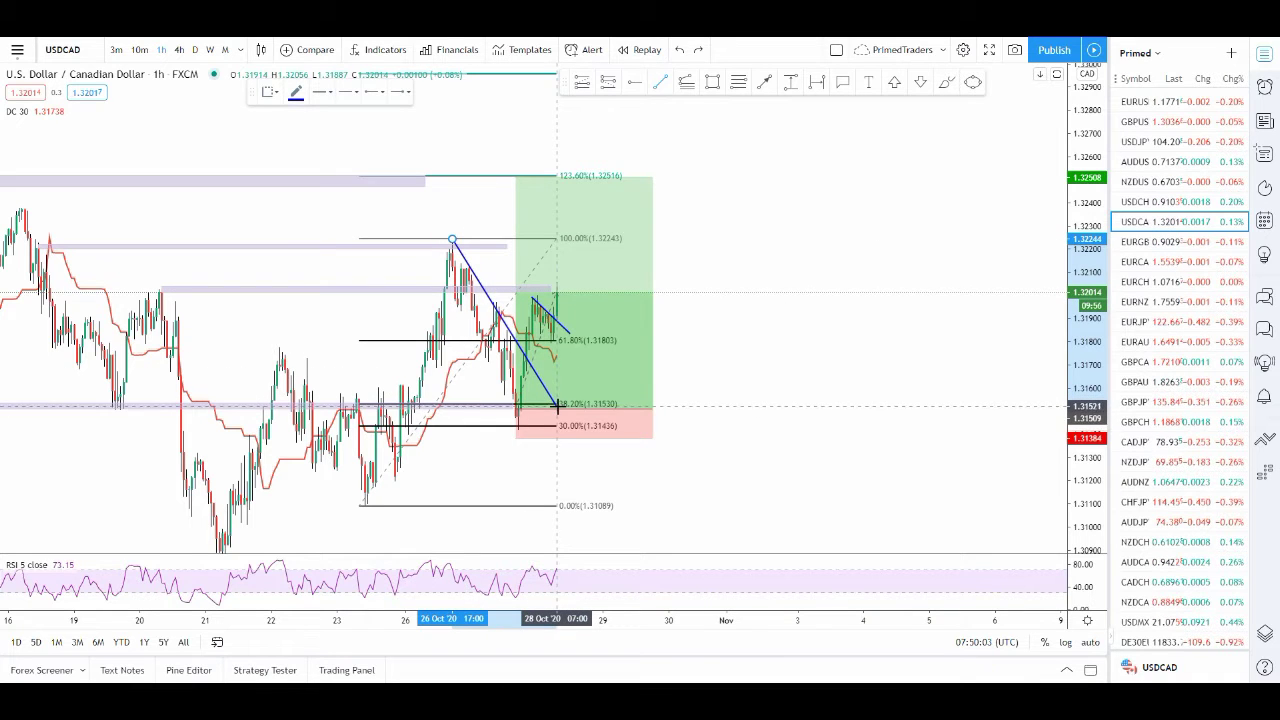
pyautogui.click(740, 405)
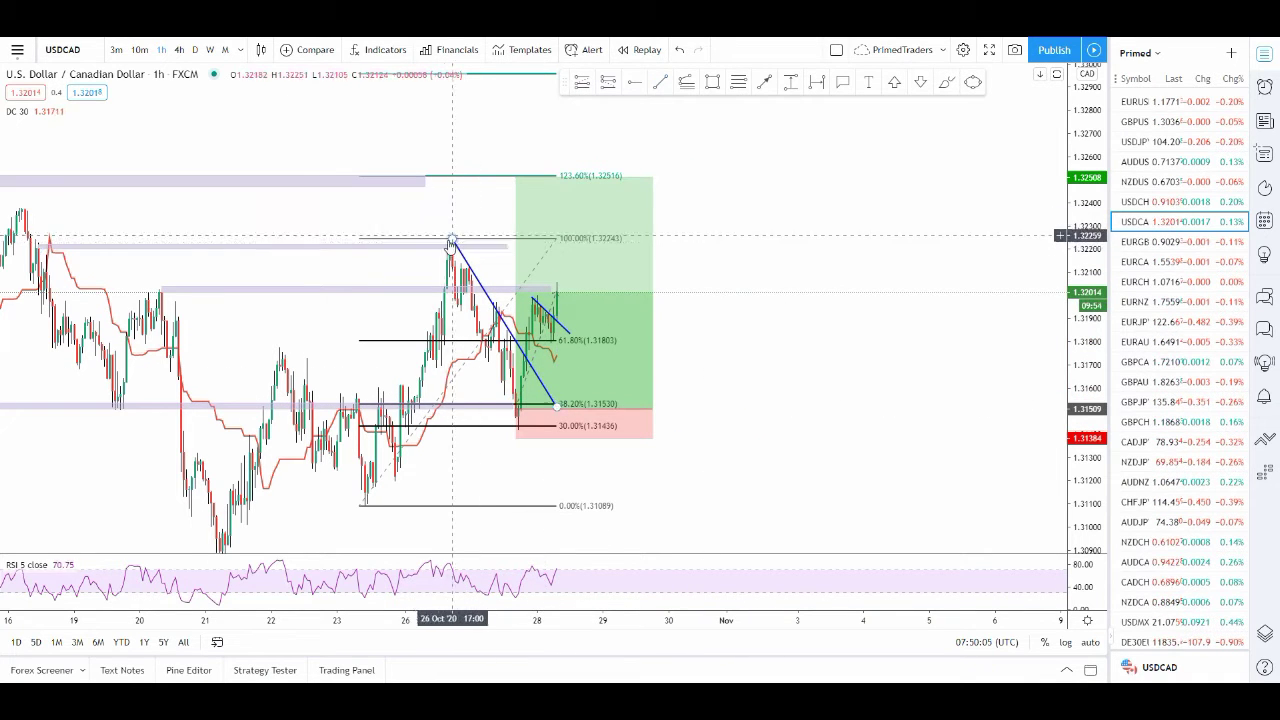
pyautogui.click(566, 410)
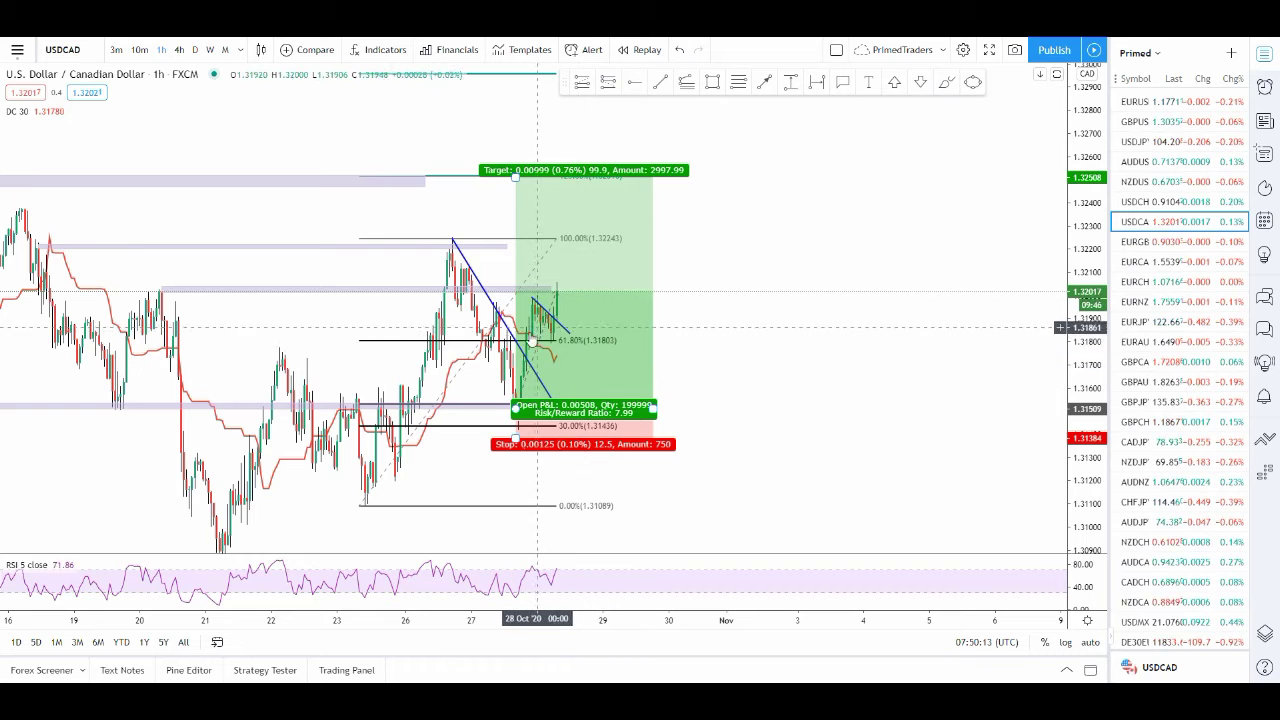
# Examine USDCAD price action around the descending trend lines, Fibonacci levels and long position
pyautogui.click(760, 319)
pyautogui.moveTo(683, 371); pyautogui.dragTo(655, 317)
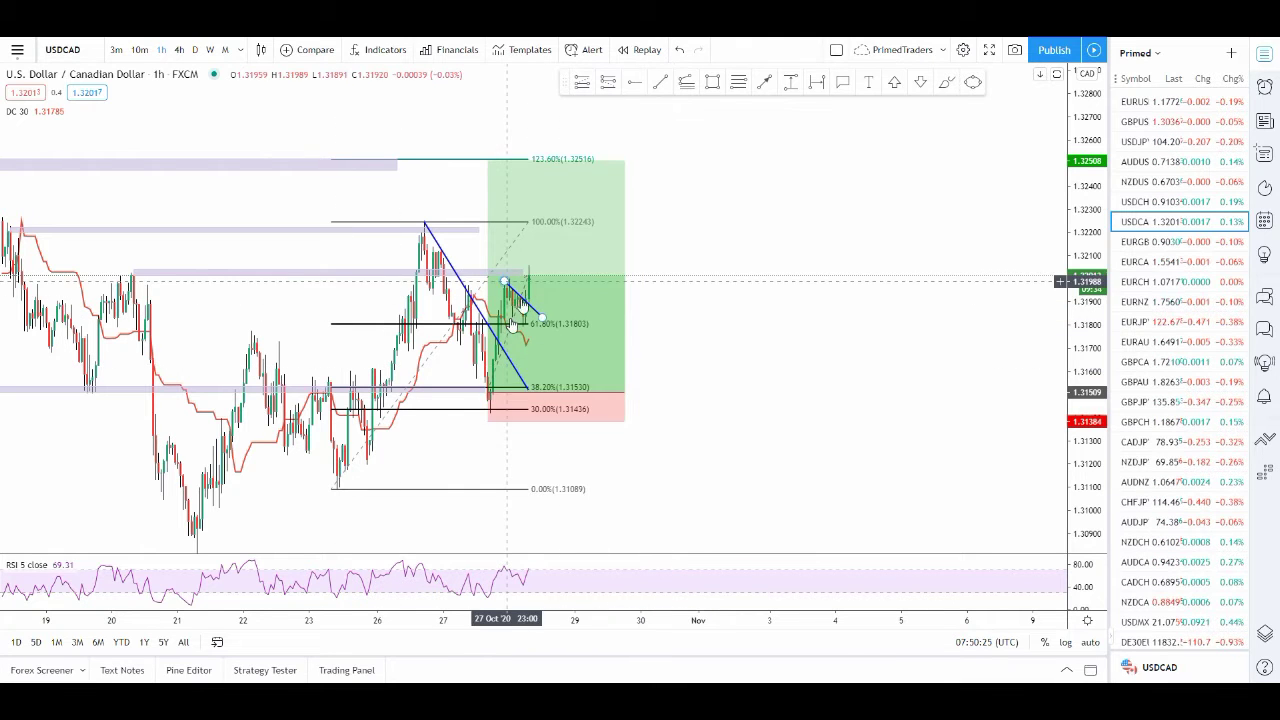
pyautogui.scroll(-3, 711, 463)
pyautogui.scroll(3, 669, 526)
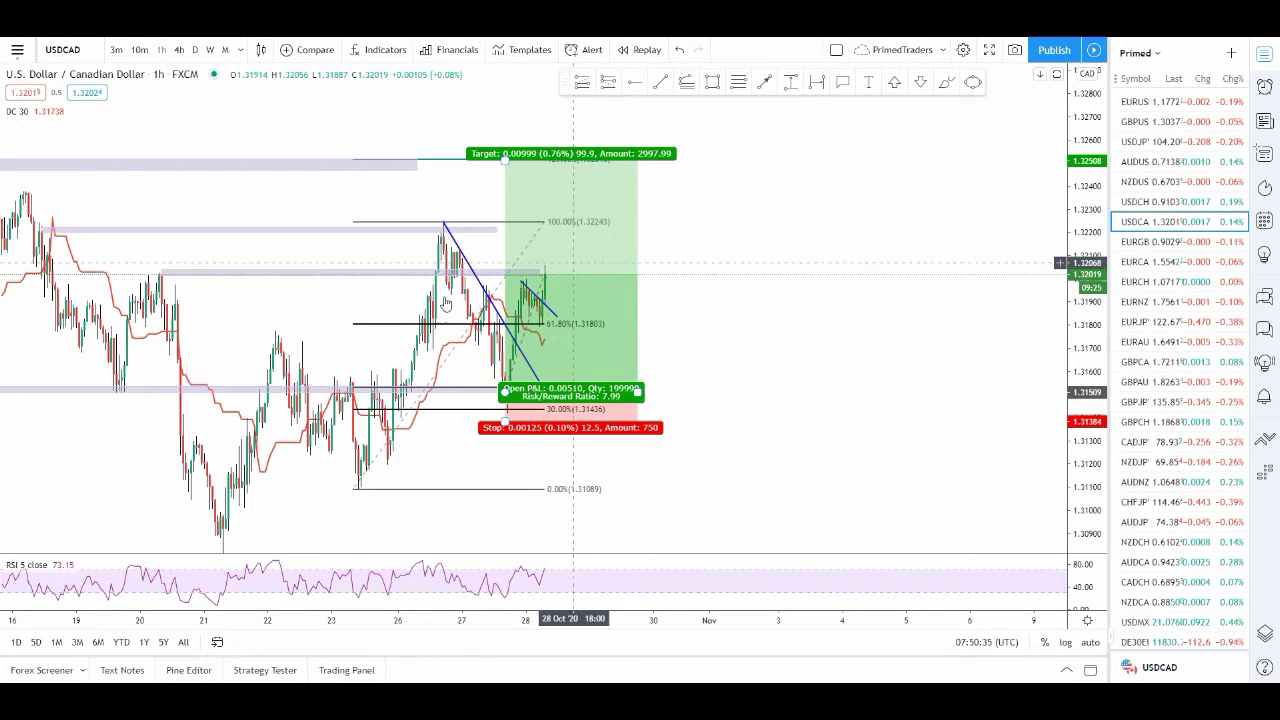
pyautogui.scroll(-2, 336, 244)
pyautogui.scroll(2, 456, 309)
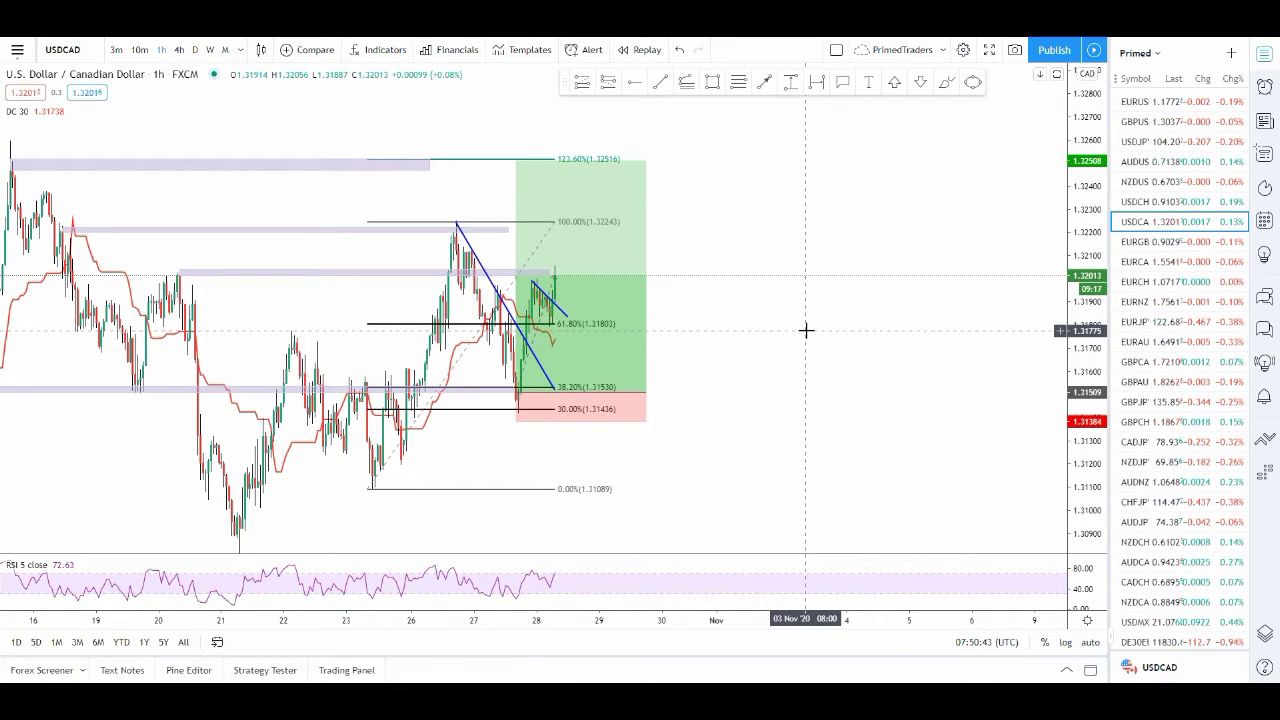
pyautogui.click(543, 368)
pyautogui.click(693, 407)
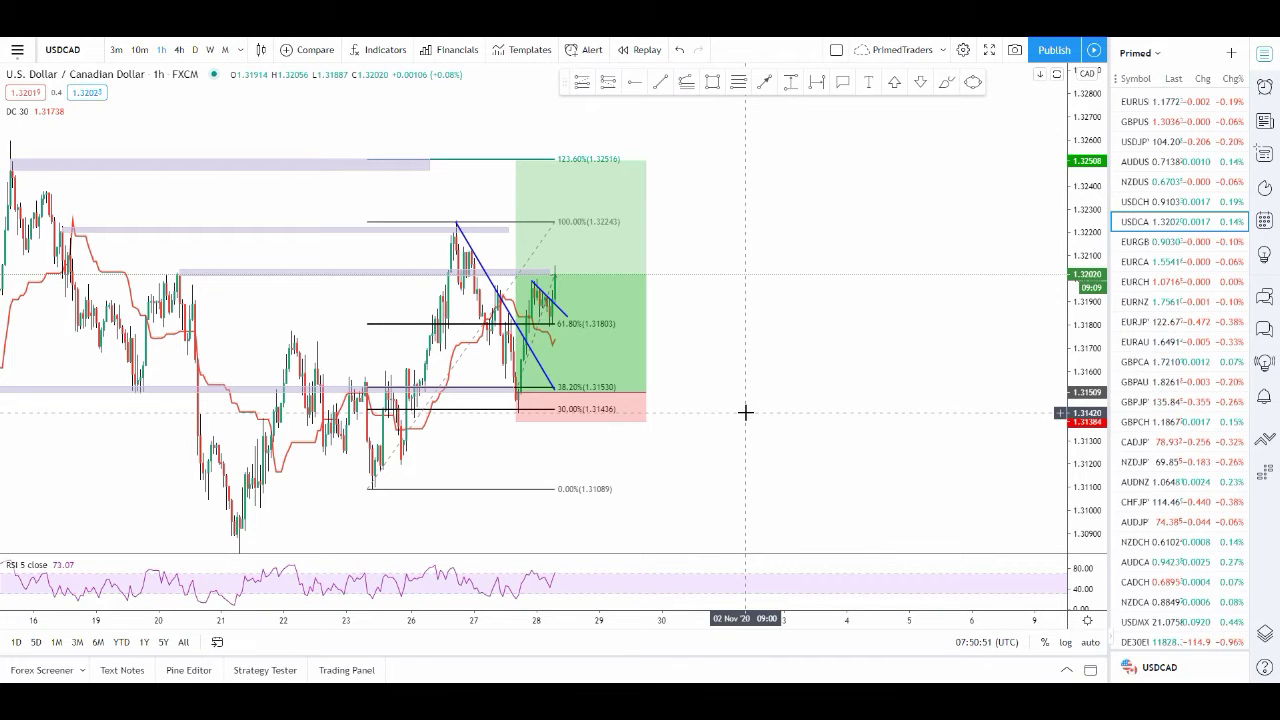
pyautogui.click(626, 336)
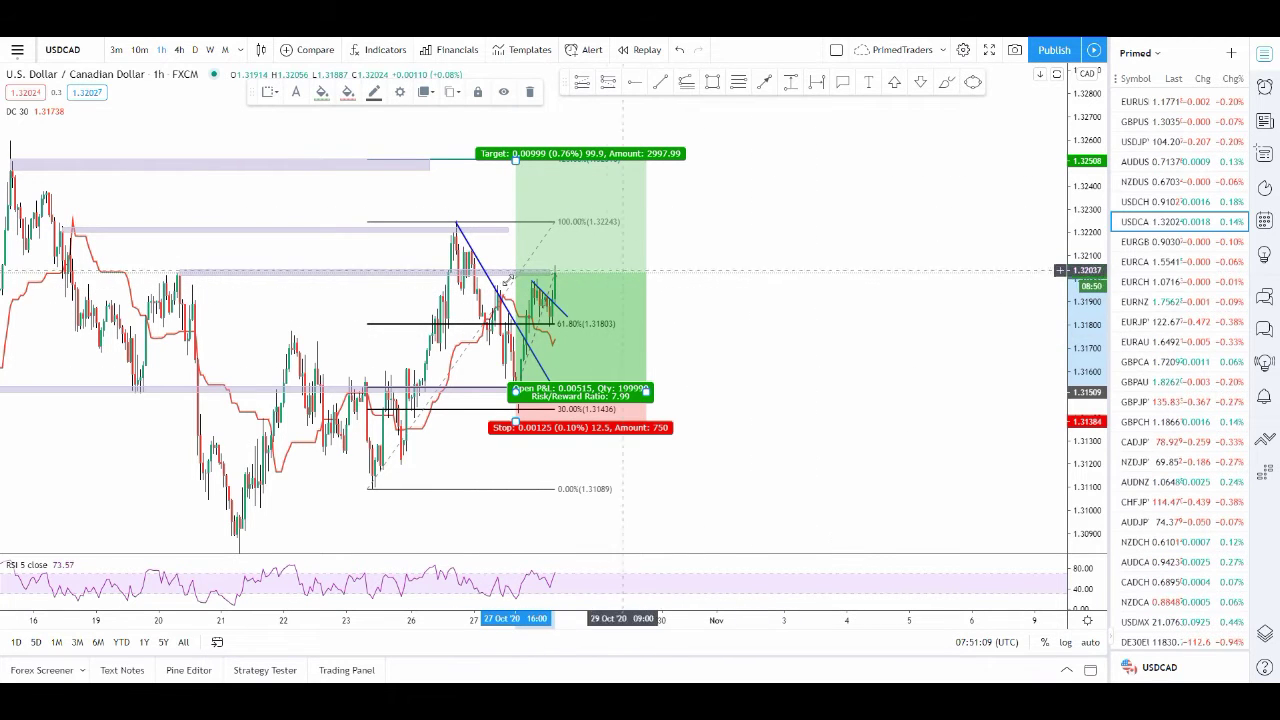
pyautogui.click(758, 325)
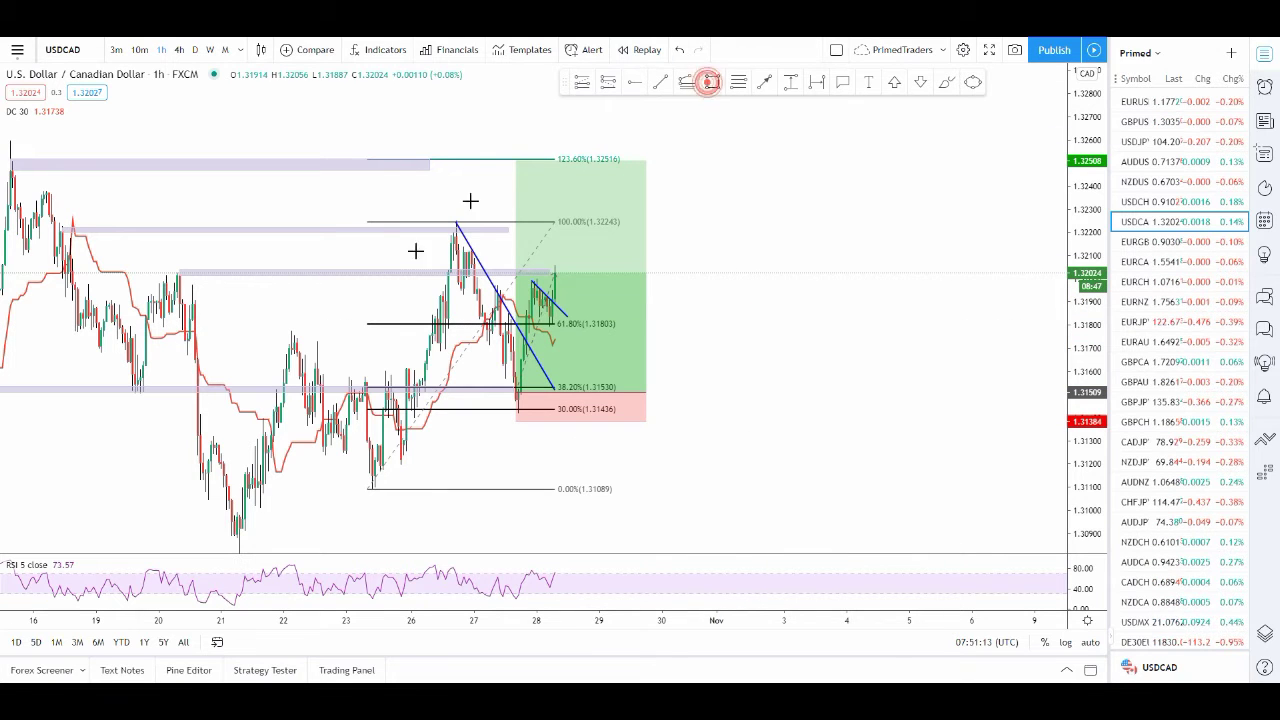
# Draw a rectangle zone from about 1.3173 to 1.3178, running from about 22 October to 28 October
pyautogui.click(710, 82)
pyautogui.moveTo(294, 340)
pyautogui.mouseDown()
pyautogui.moveTo(623, 337)
pyautogui.moveTo(575, 336)
pyautogui.mouseUp()
pyautogui.click(560, 333)
pyautogui.click(219, 274)
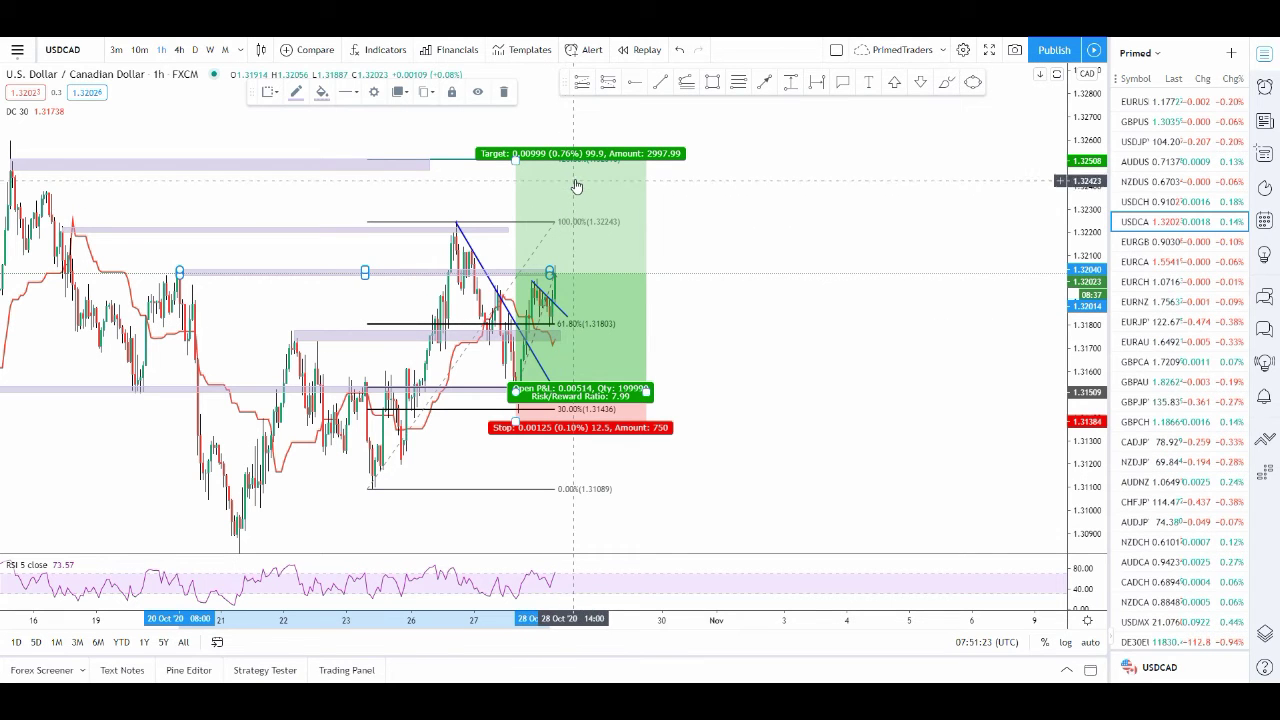
pyautogui.click(809, 297)
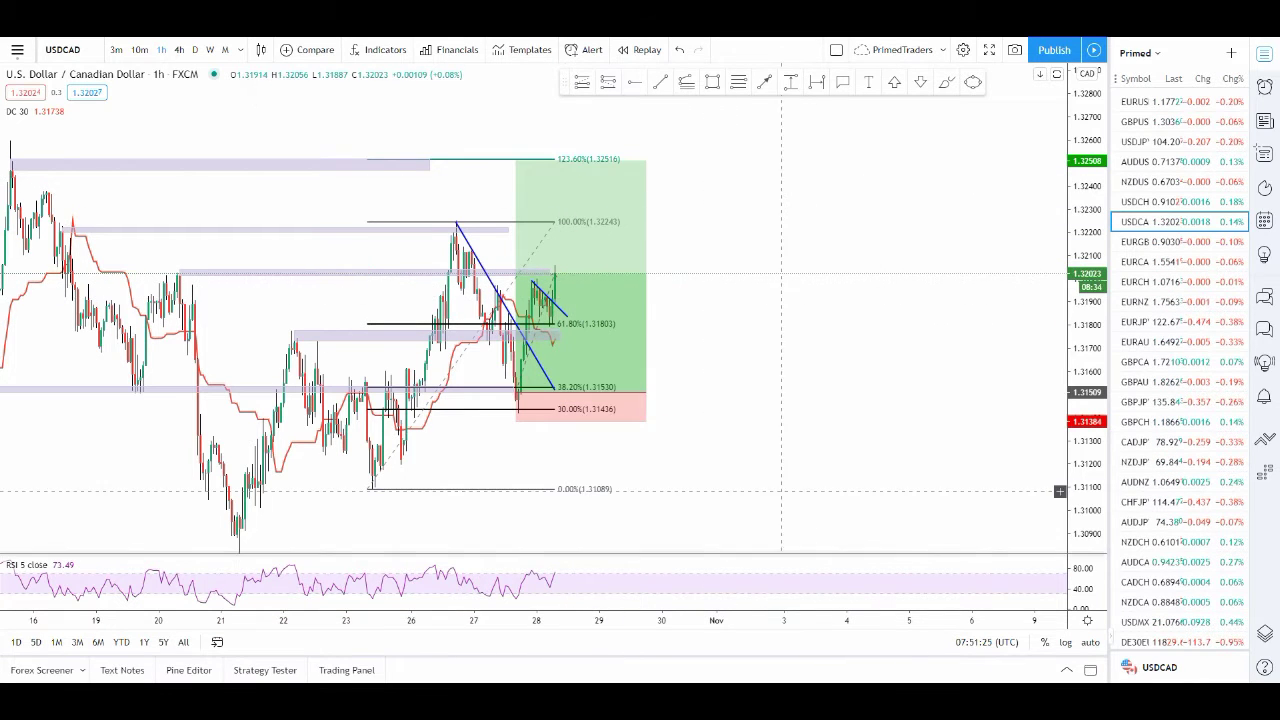
# Switch the chart to XAGUSD and delete its short position drawing
pyautogui.write('XAGUSD')
pyautogui.press('Return')
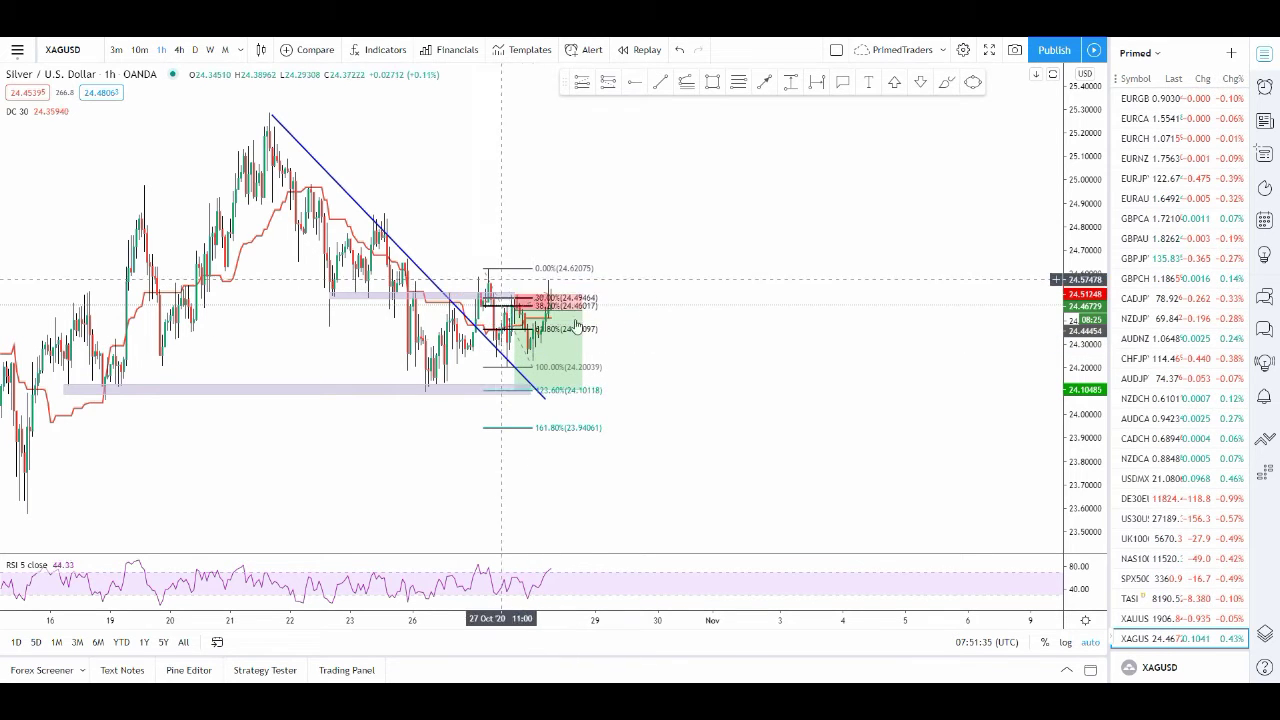
pyautogui.scroll(2, 717, 366)
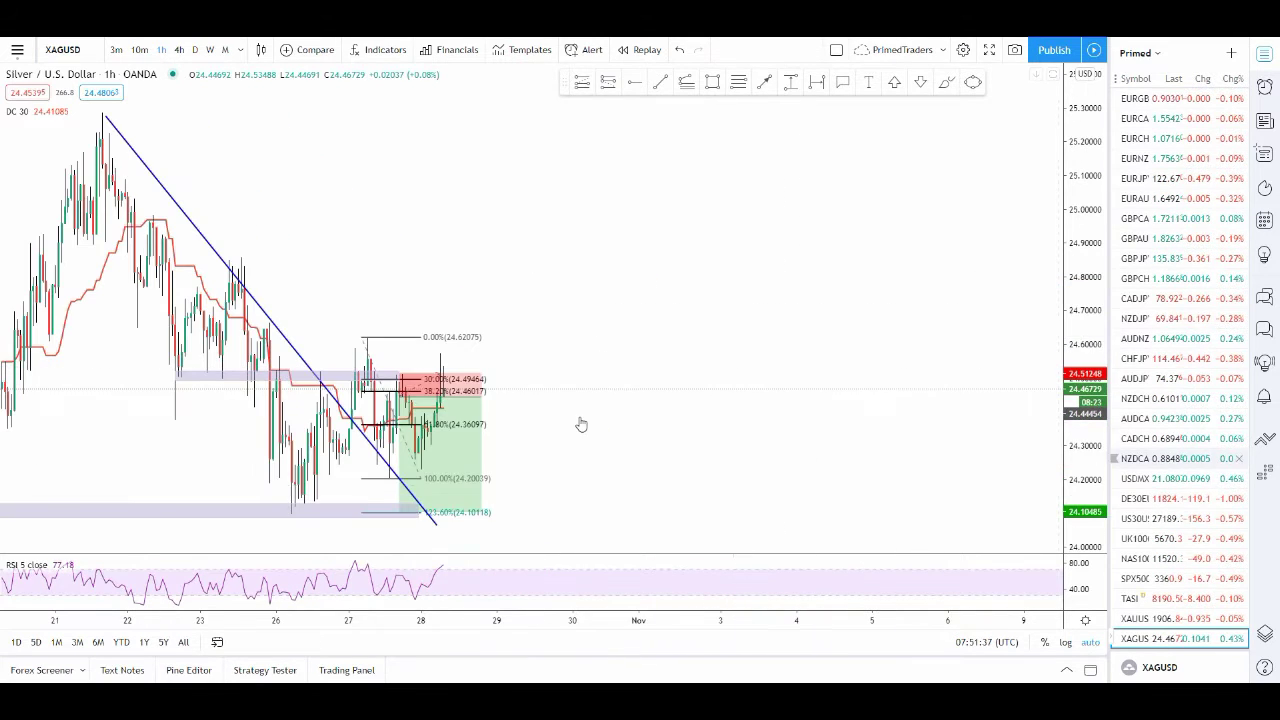
pyautogui.click(420, 437)
pyautogui.press('Delete')
# Extend the Fibonacci retracement and the zone near 24.50 to reach the latest 28 October candles
pyautogui.moveTo(566, 449); pyautogui.dragTo(700, 428)
pyautogui.moveTo(543, 466); pyautogui.dragTo(603, 462)
pyautogui.click(674, 419)
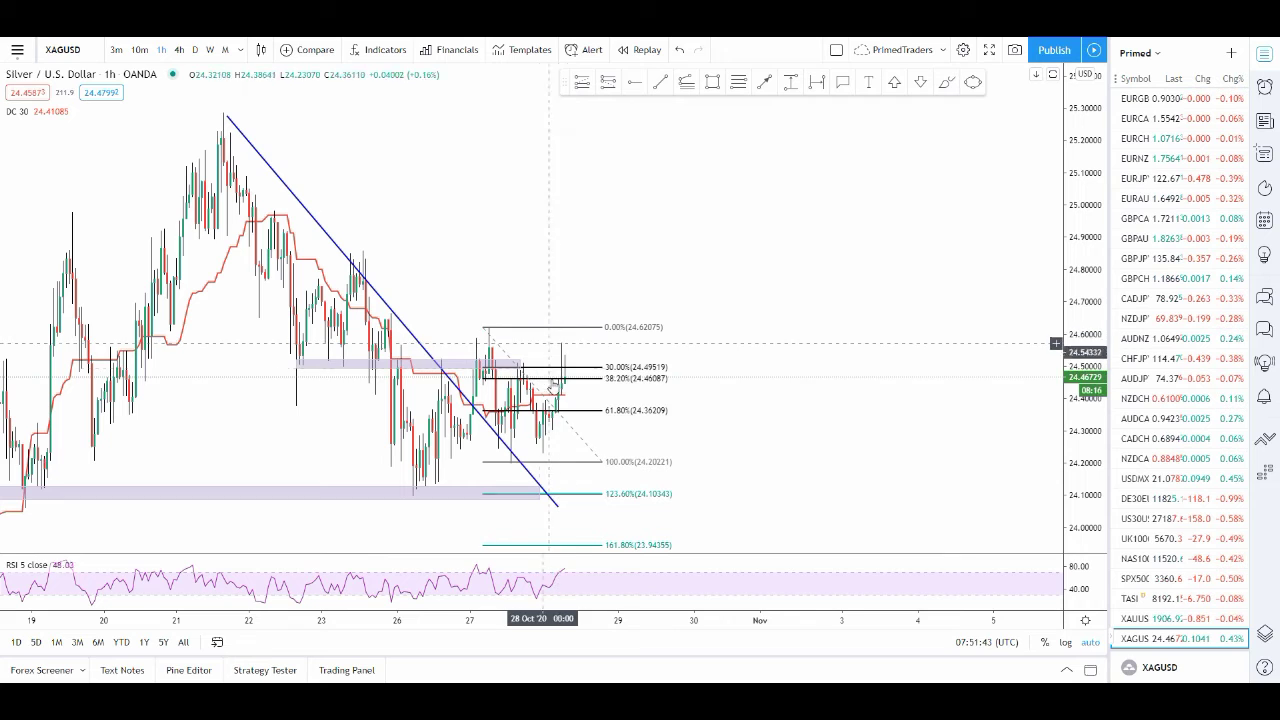
pyautogui.moveTo(519, 361); pyautogui.dragTo(556, 363)
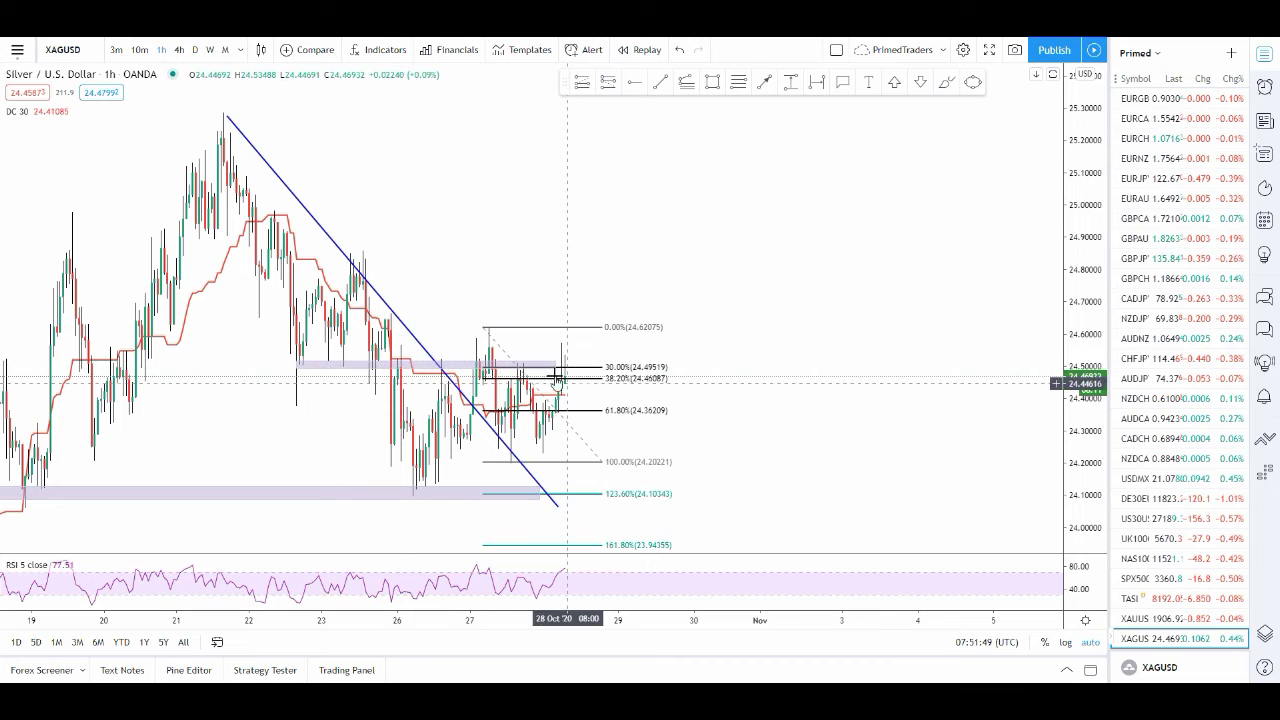
pyautogui.click(485, 495)
pyautogui.click(485, 505)
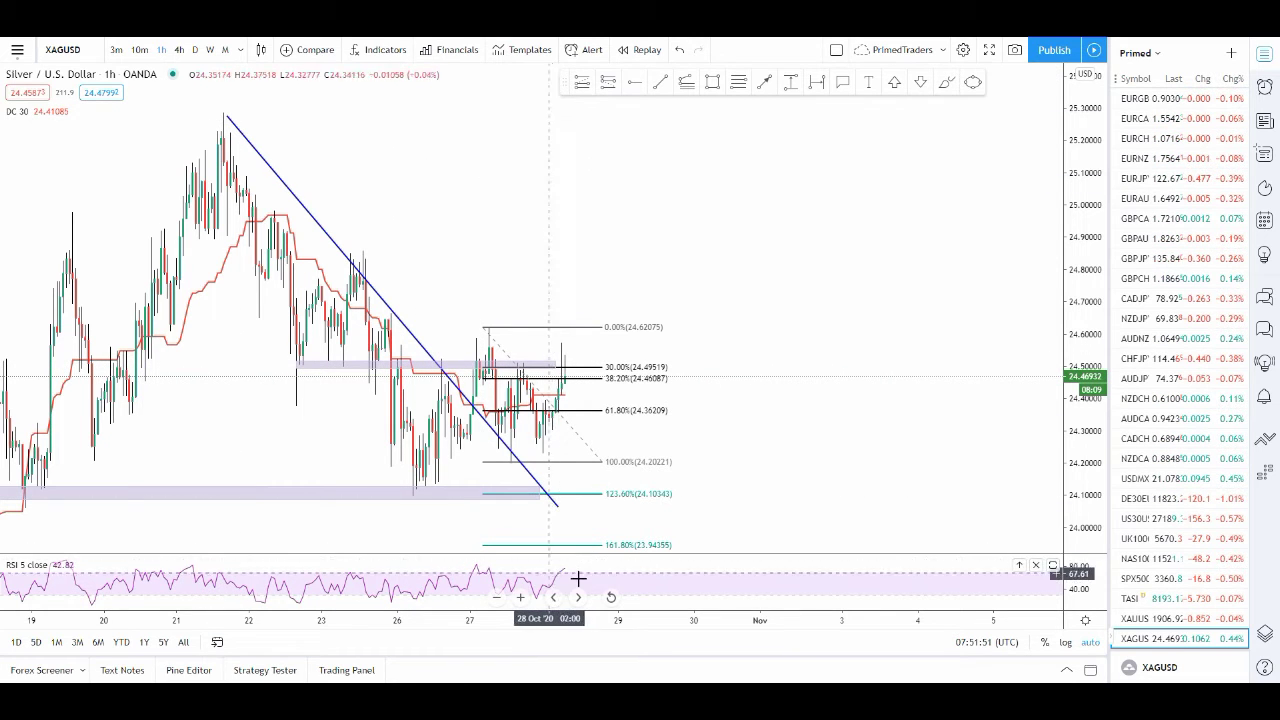
# Draw a rising trend line from the 28 October low at about 24.24 up to about 24.50
pyautogui.scroll(2, 566, 440)
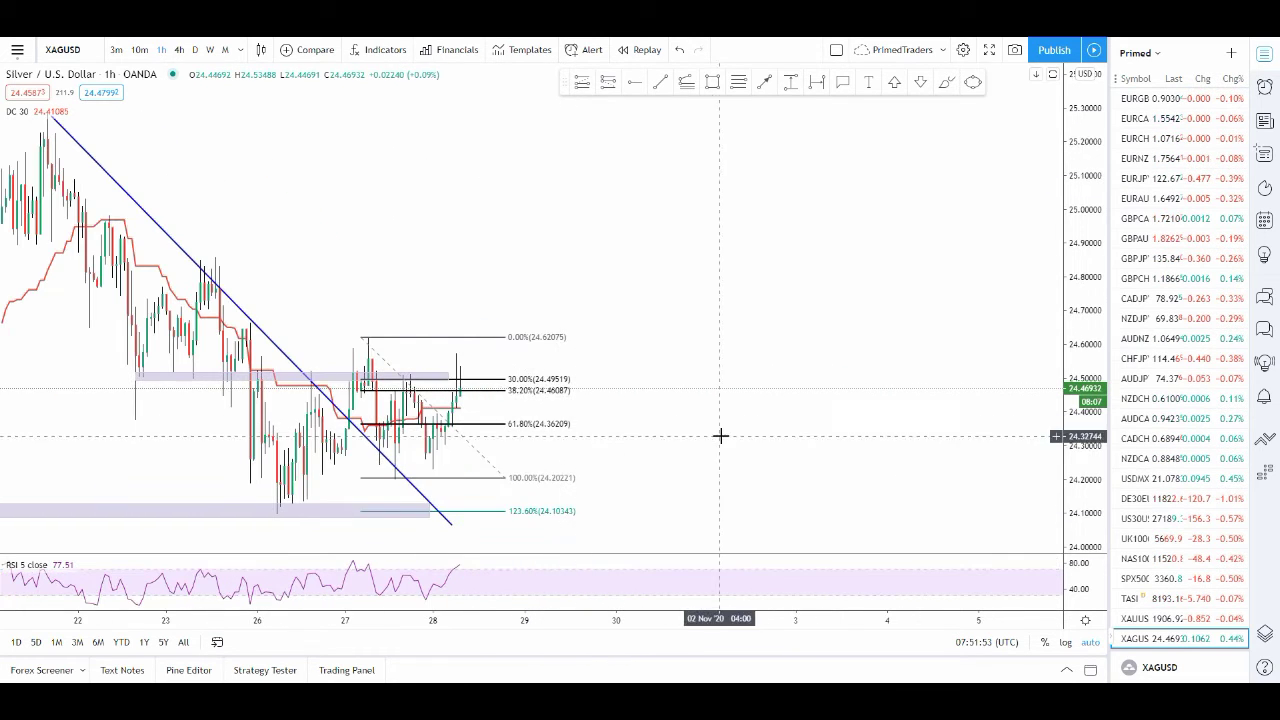
pyautogui.moveTo(1077, 348); pyautogui.dragTo(1077, 390)
pyautogui.moveTo(857, 446); pyautogui.dragTo(886, 396)
pyautogui.click(664, 79)
pyautogui.moveTo(462, 391)
pyautogui.mouseDown()
pyautogui.moveTo(505, 318)
pyautogui.moveTo(493, 308)
pyautogui.mouseUp()
pyautogui.click(596, 306)
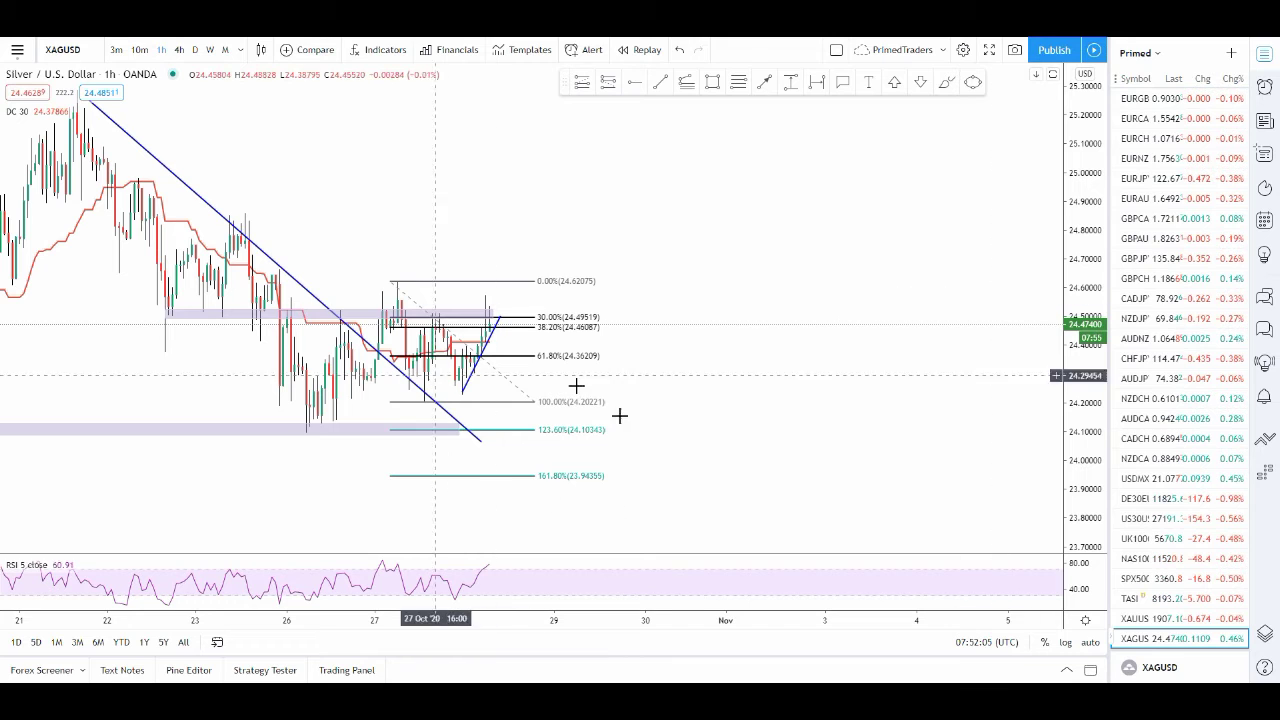
# Switch to the 3-minute timeframe and draw a Fibonacci retracement over the latest pullback, from 24.42657 to 24.57028
pyautogui.click(118, 50)
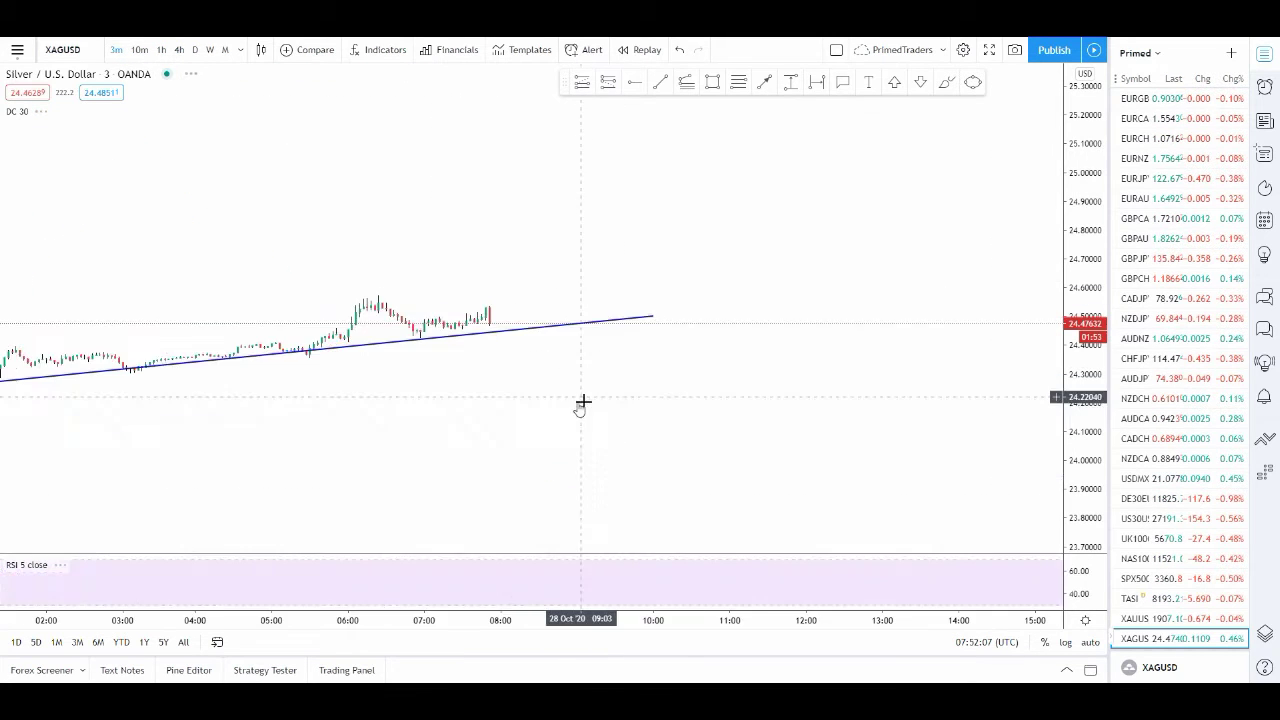
pyautogui.moveTo(1086, 429); pyautogui.dragTo(1031, 194)
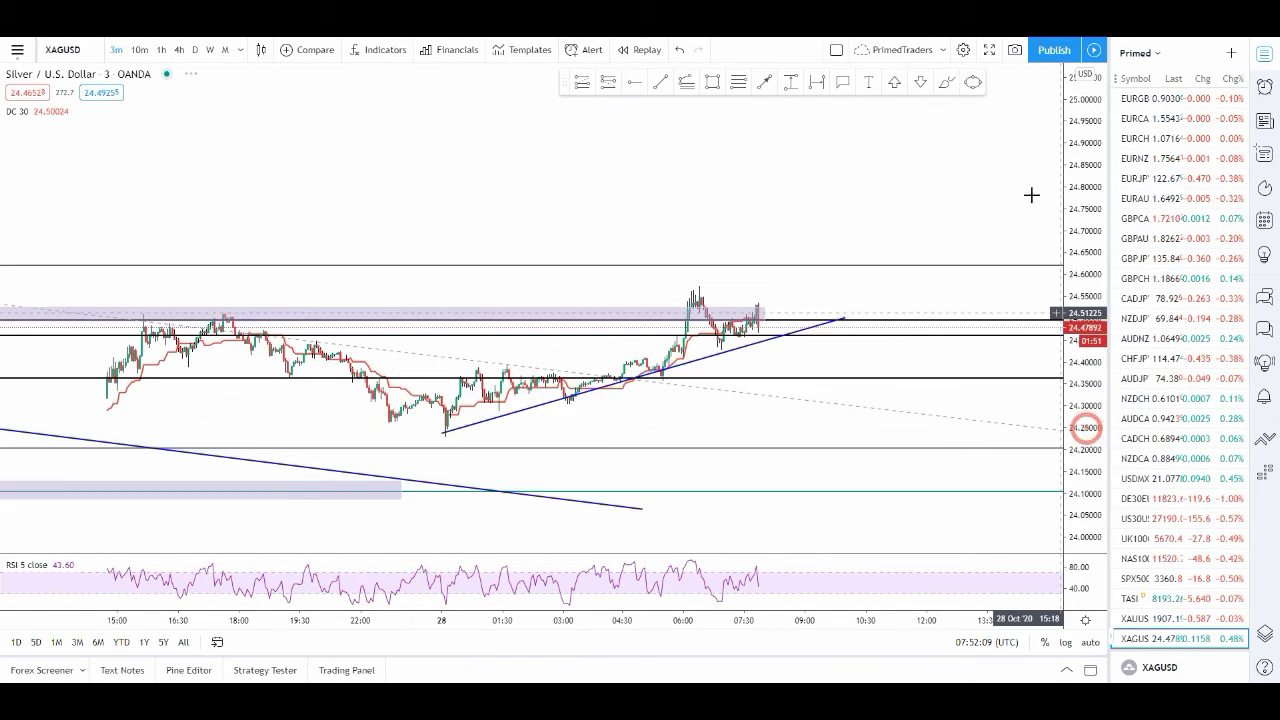
pyautogui.moveTo(794, 157)
pyautogui.mouseDown()
pyautogui.moveTo(609, 134)
pyautogui.moveTo(656, 130)
pyautogui.mouseUp()
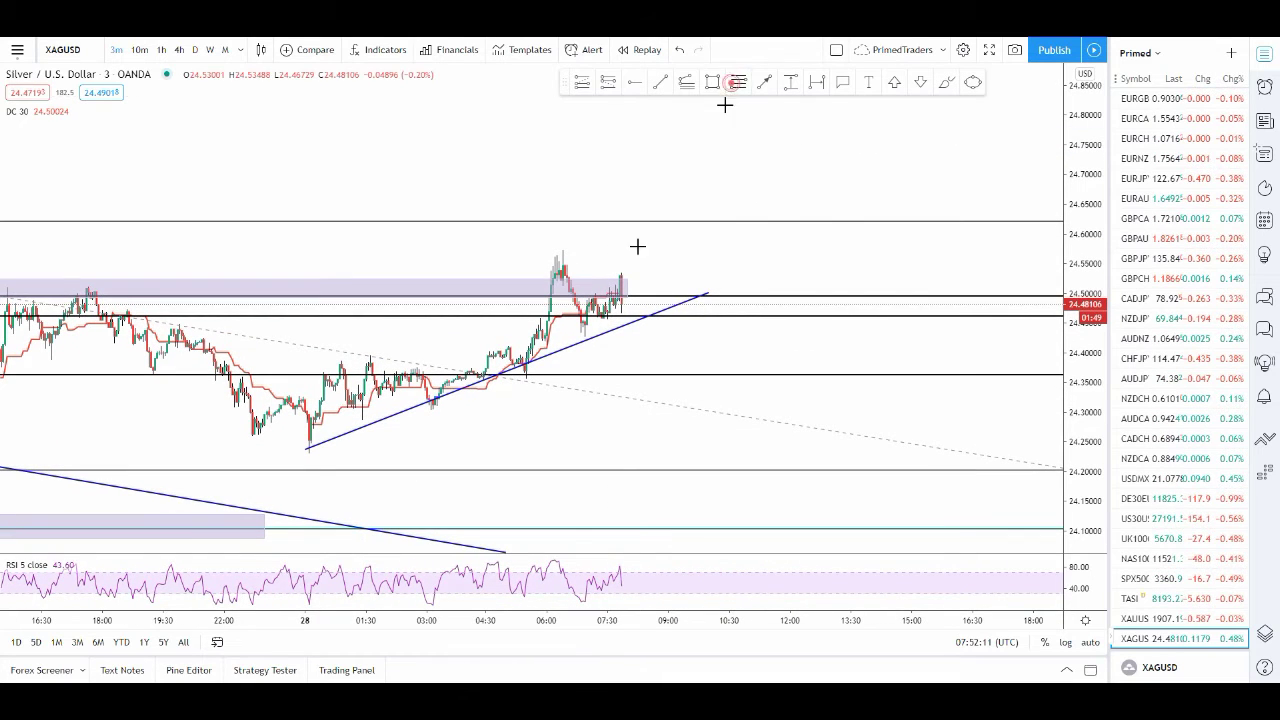
pyautogui.click(625, 336)
pyautogui.click(558, 250)
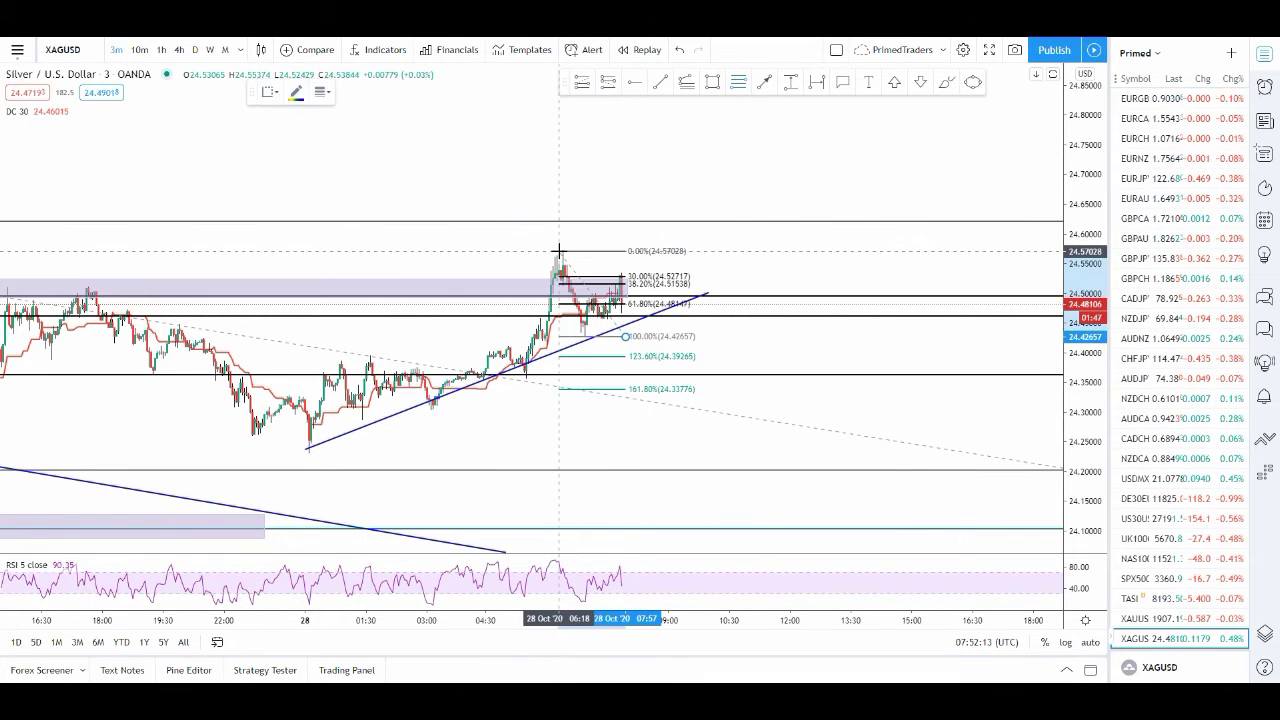
pyautogui.click(553, 251)
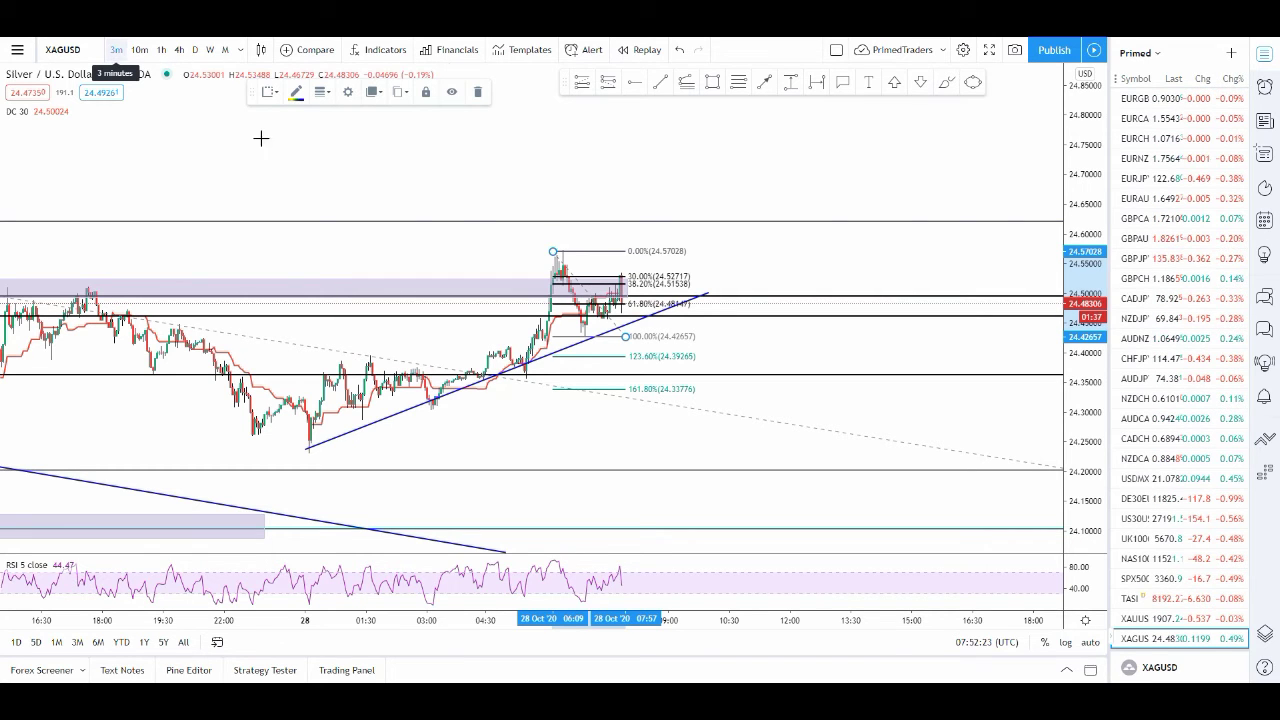
# Try a rising trend line from about 24.428 up to about 24.507 under the latest XAGUSD candles and delete it
pyautogui.scroll(2, 551, 143)
pyautogui.click(660, 82)
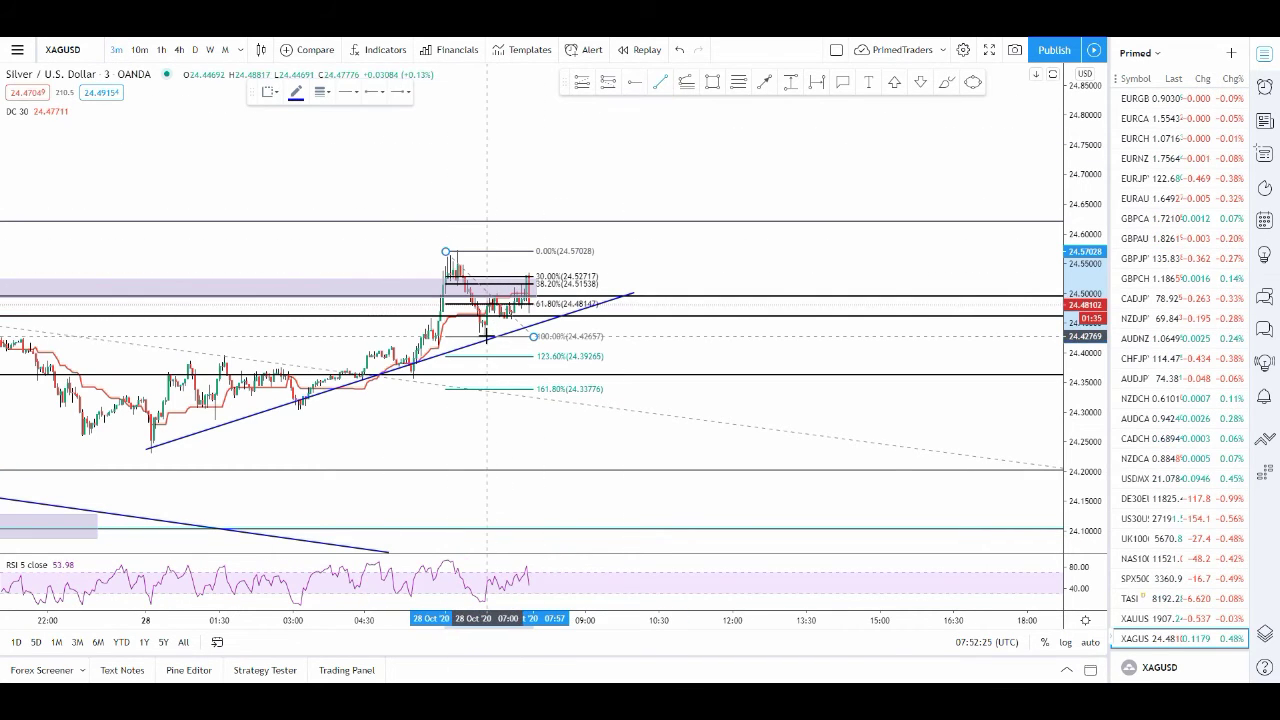
pyautogui.click(487, 338)
pyautogui.click(549, 287)
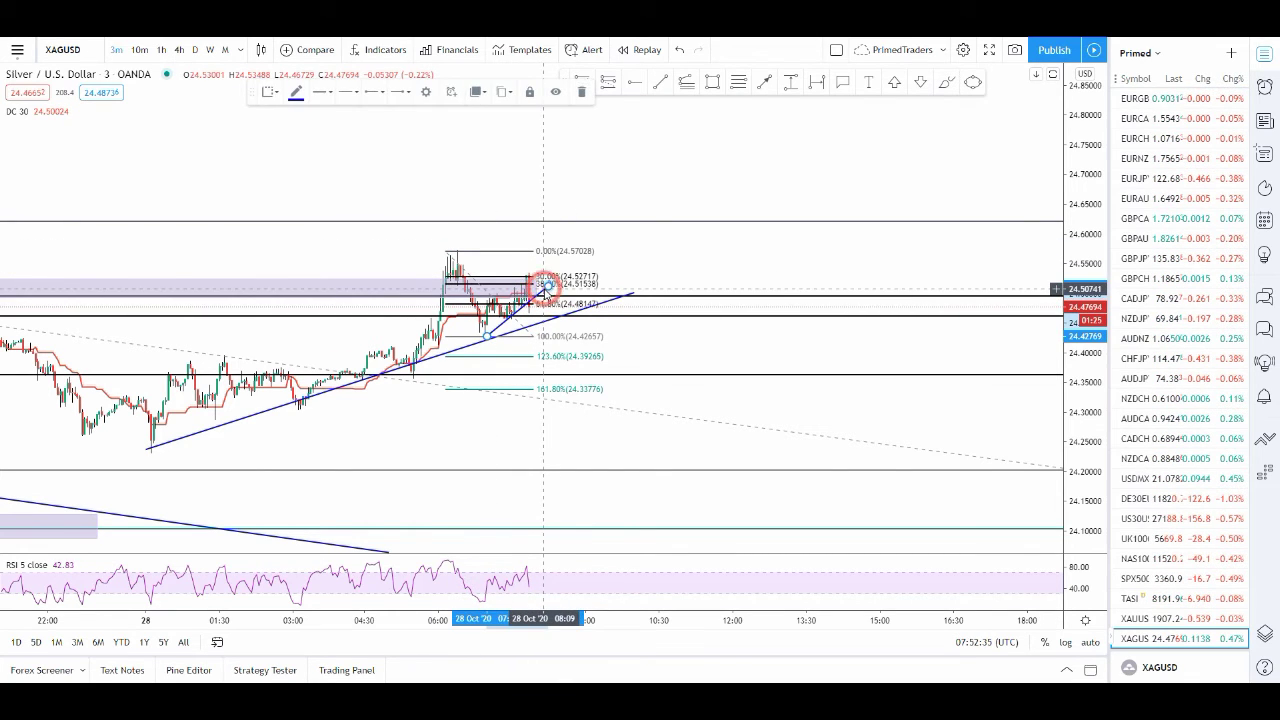
pyautogui.press('Delete')
# Switch the chart back to the USDCAD symbol
pyautogui.write('cad')
pyautogui.press('Return')
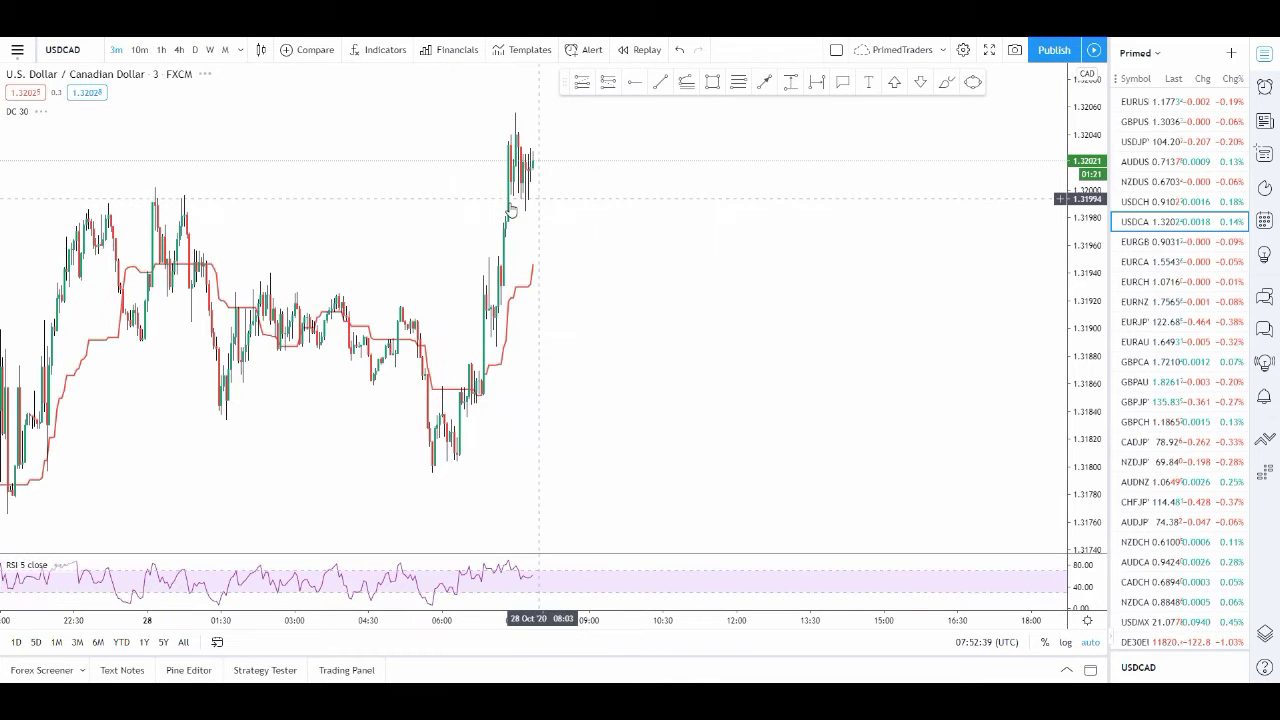
pyautogui.scroll(-2, 375, 199)
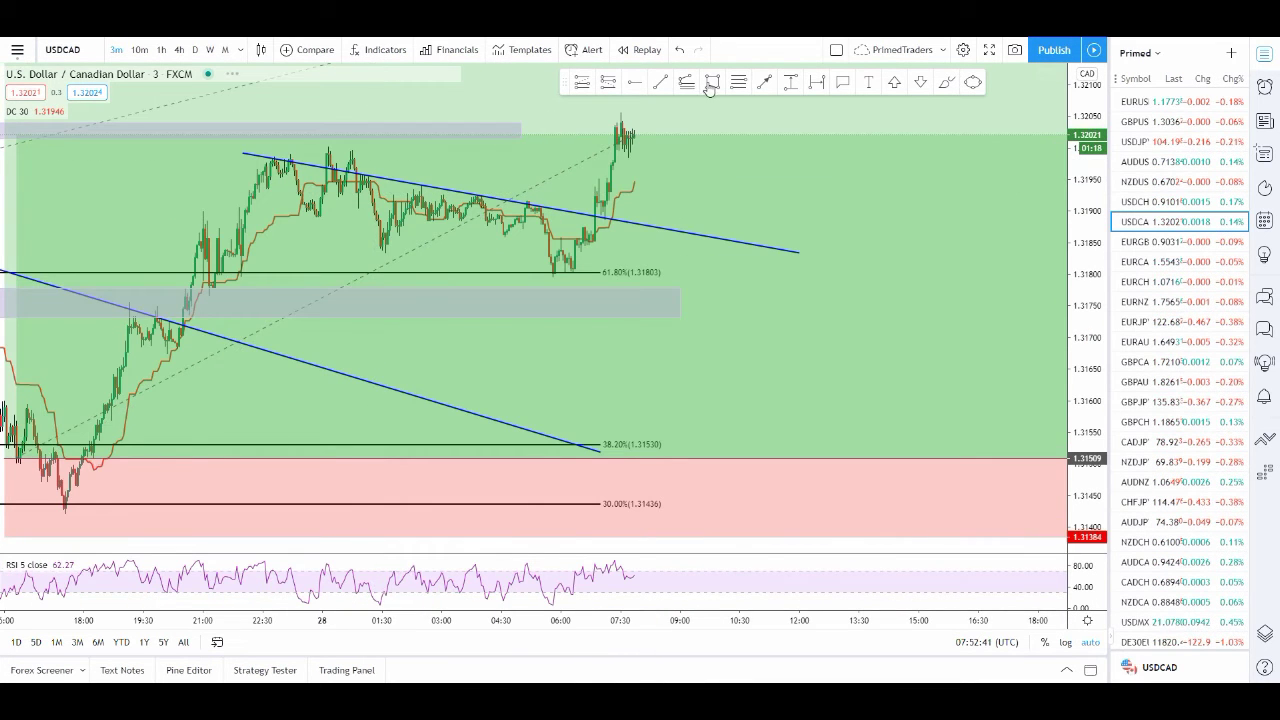
# Draw a thin rectangle zone at about 1.3199 to 1.3200, from 27 October 22:30 to about 08:20 on 28 October
pyautogui.click(270, 158)
pyautogui.moveTo(264, 154); pyautogui.dragTo(640, 151)
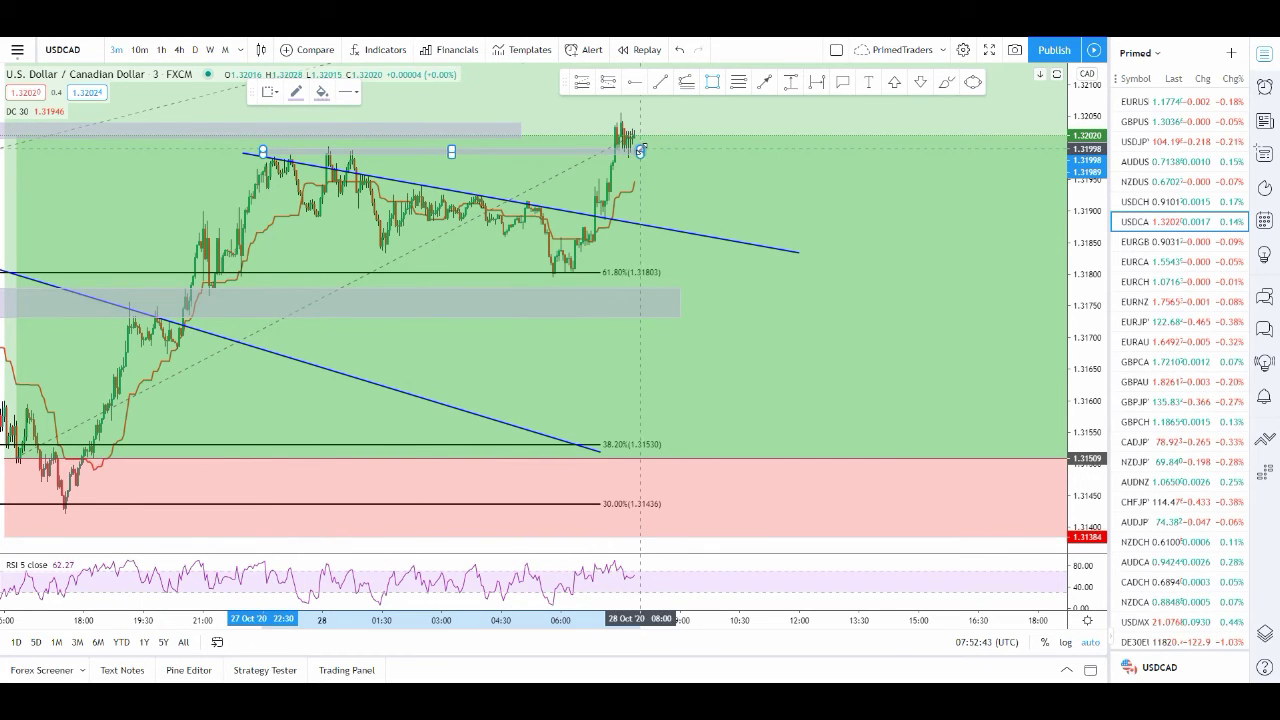
pyautogui.click(656, 148)
# Delete the older rectangle zone at about 1.3201 to 1.3204, just above the new one
pyautogui.click(521, 123)
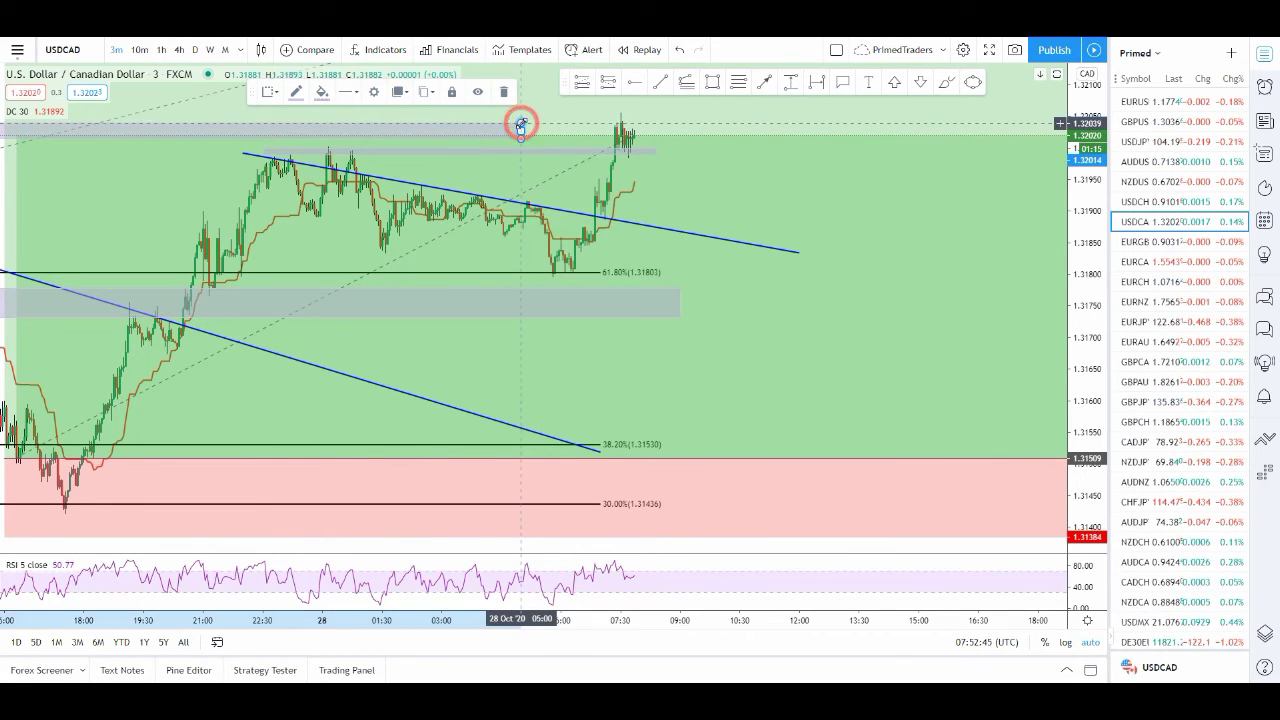
pyautogui.press('Delete')
pyautogui.click(858, 213)
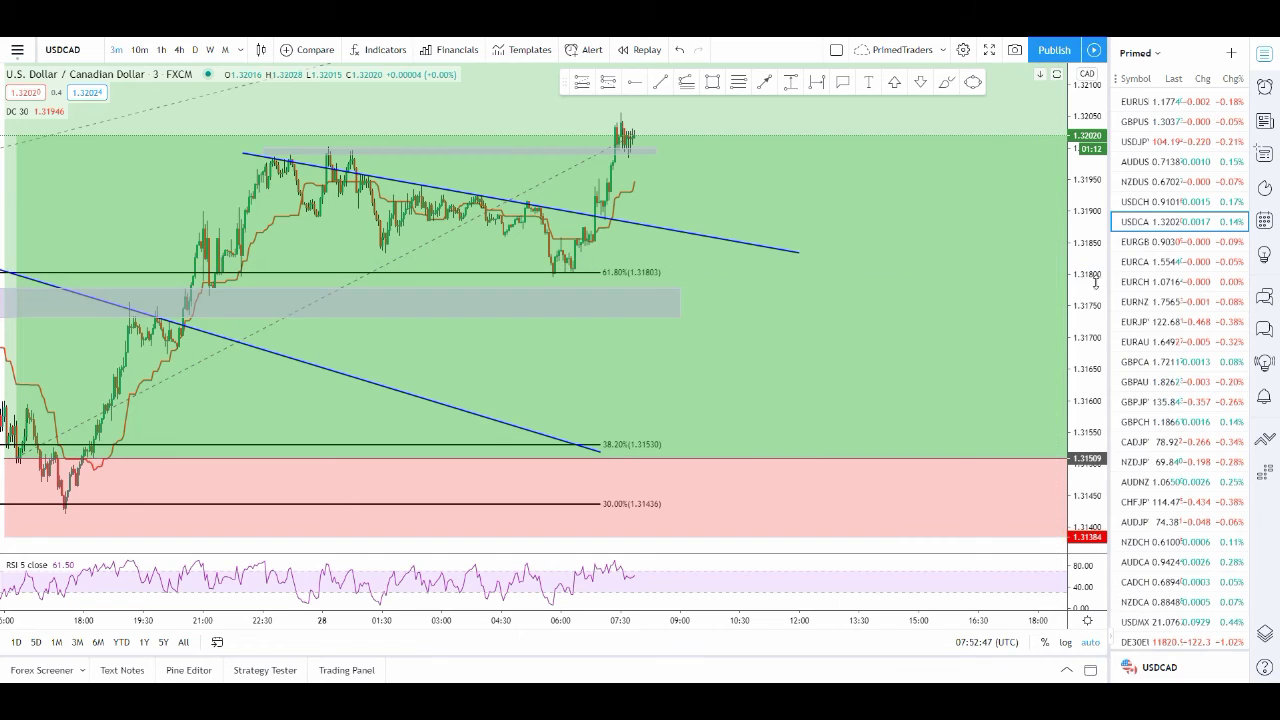
# Draw a trend line over the latest 3-minute USDCAD candles, starting at about 1.32040 at 07:39 on 28 October
pyautogui.moveTo(1095, 282); pyautogui.dragTo(1075, 209)
pyautogui.scroll(-1, 860, 240)
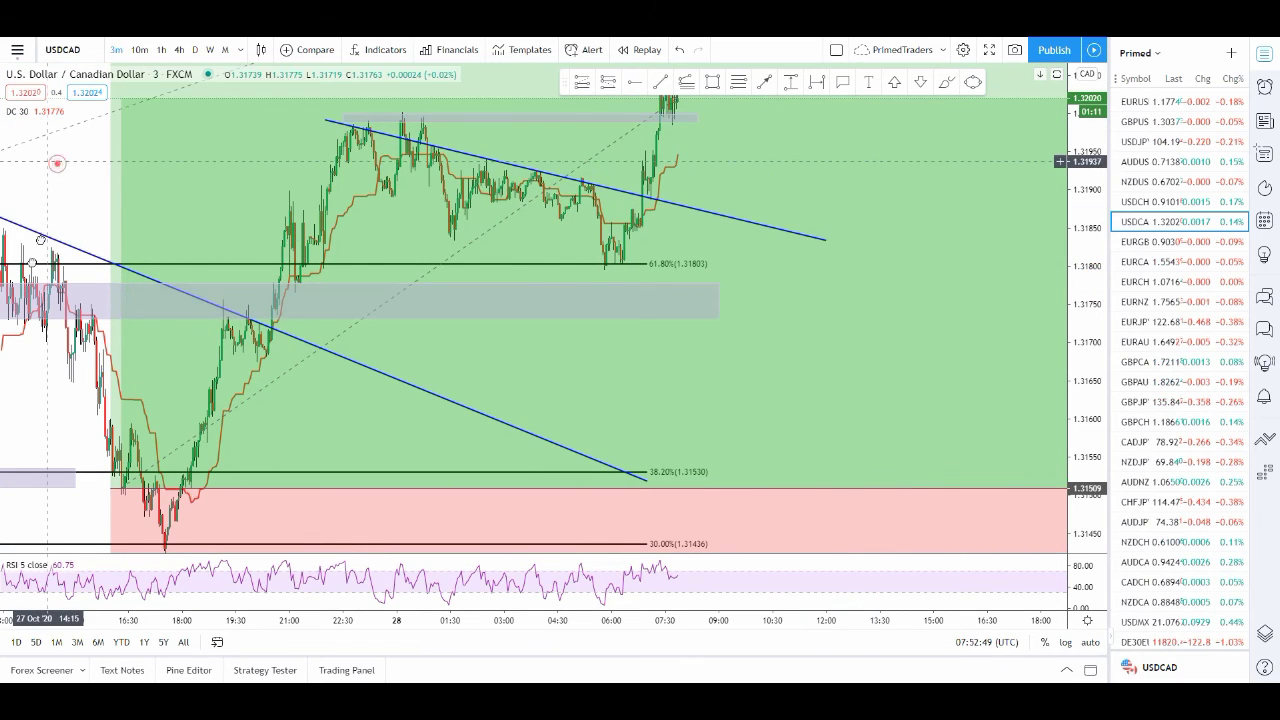
pyautogui.moveTo(41, 240); pyautogui.dragTo(2, 356)
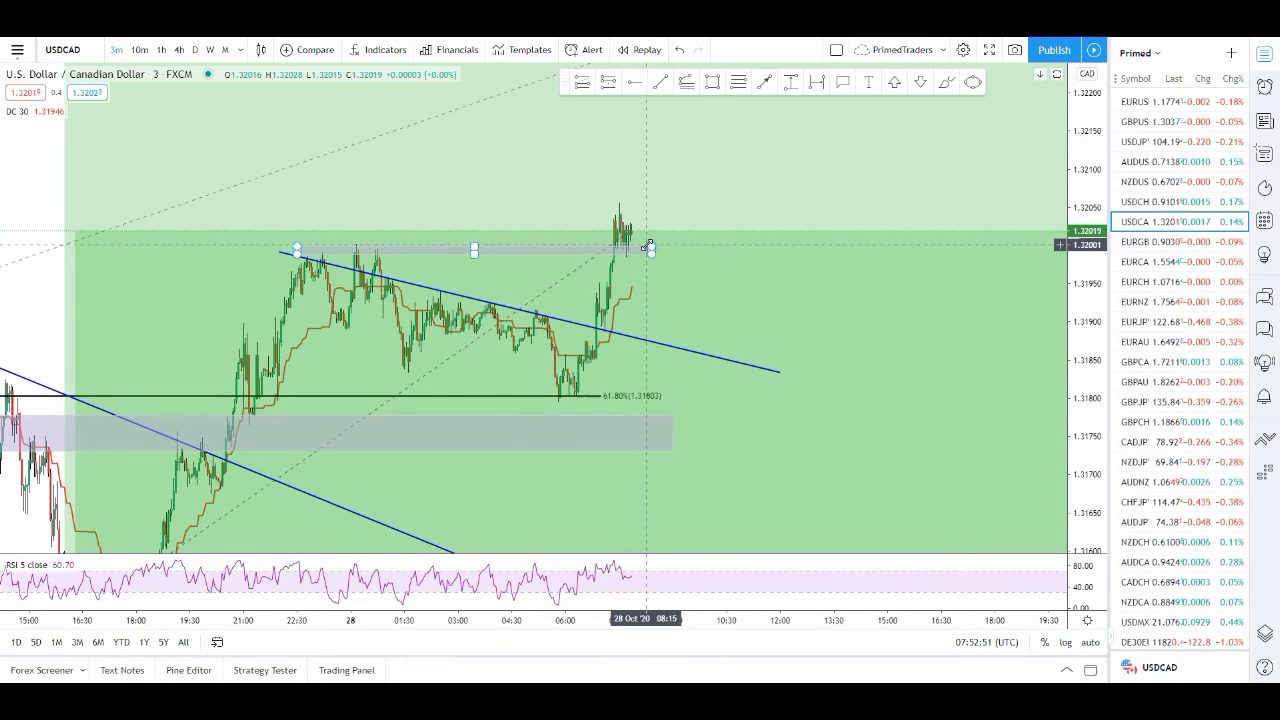
pyautogui.scroll(2, 634, 126)
pyautogui.click(478, 213)
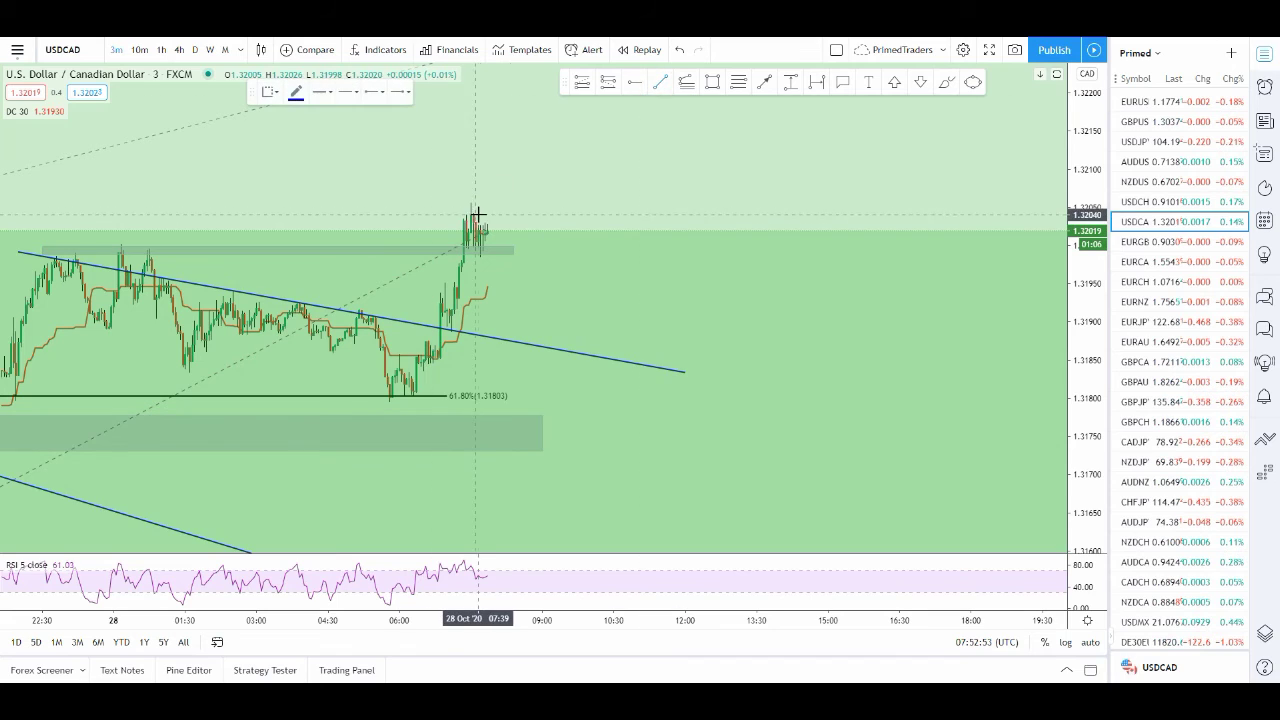